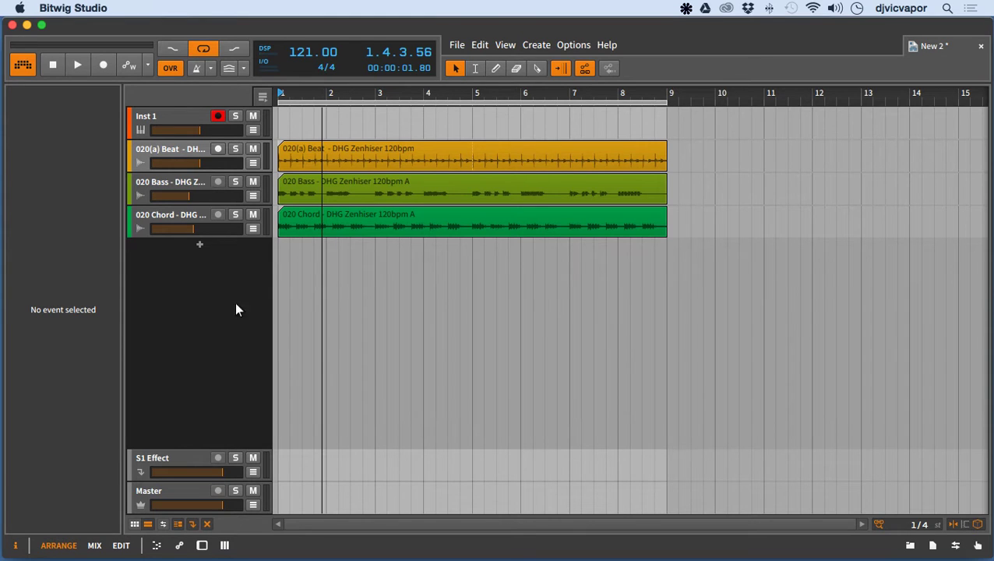
# Open the device browser for the 020 Bass track and shrink its window to reveal the tracks
pyautogui.doubleClick(188, 179)
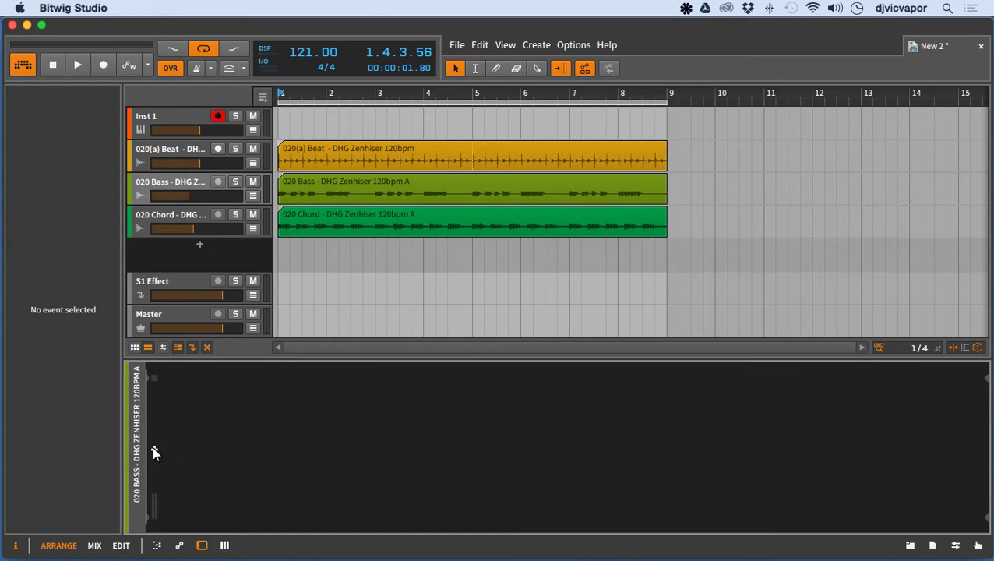
pyautogui.click(154, 451)
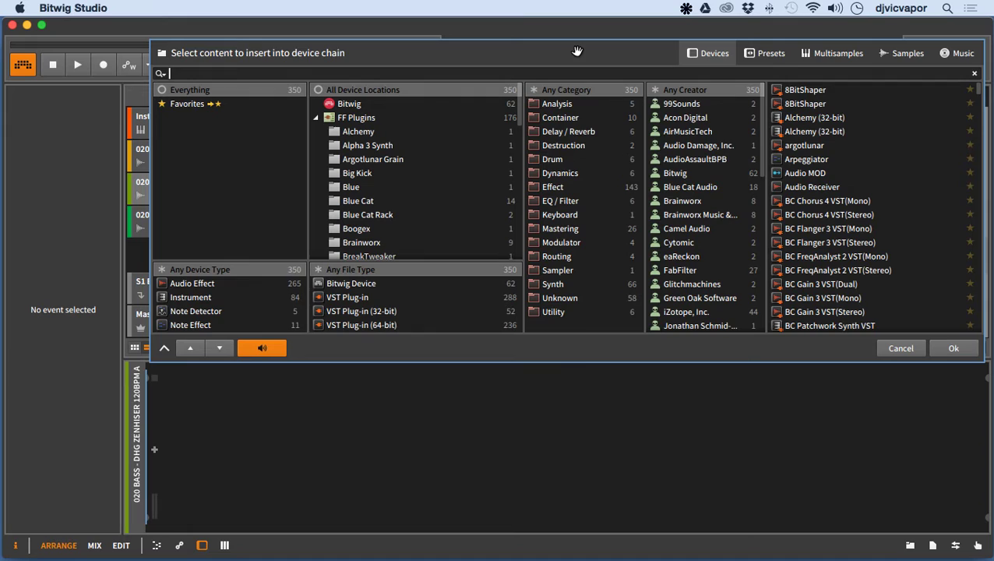
pyautogui.moveTo(577, 51); pyautogui.dragTo(502, 59)
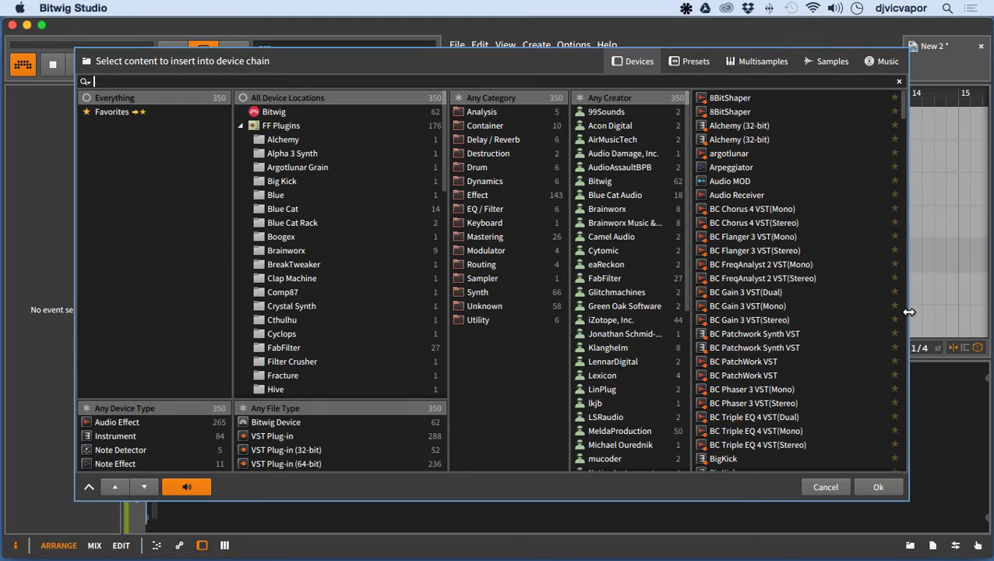
pyautogui.moveTo(907, 315); pyautogui.dragTo(827, 318)
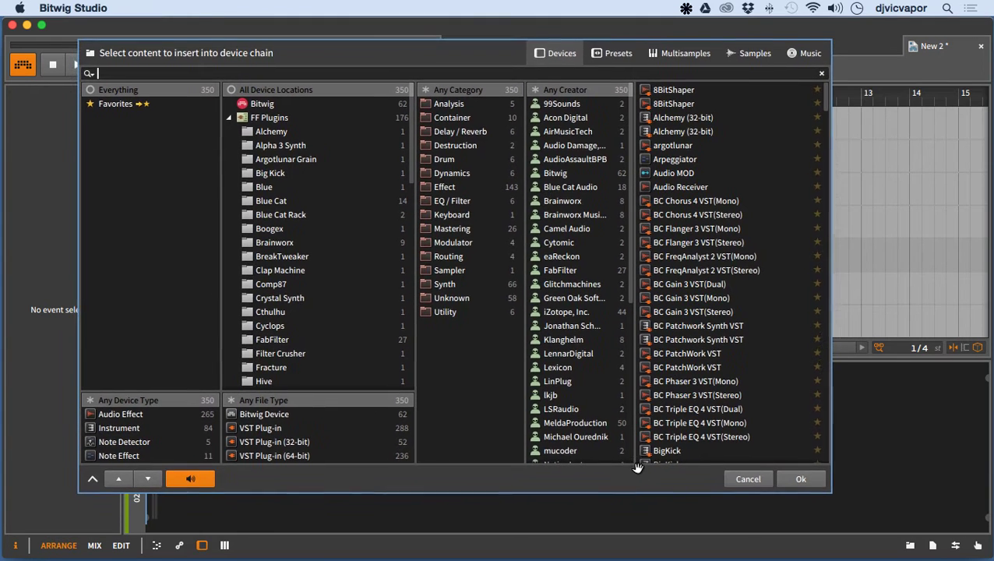
pyautogui.moveTo(603, 56); pyautogui.dragTo(604, 237)
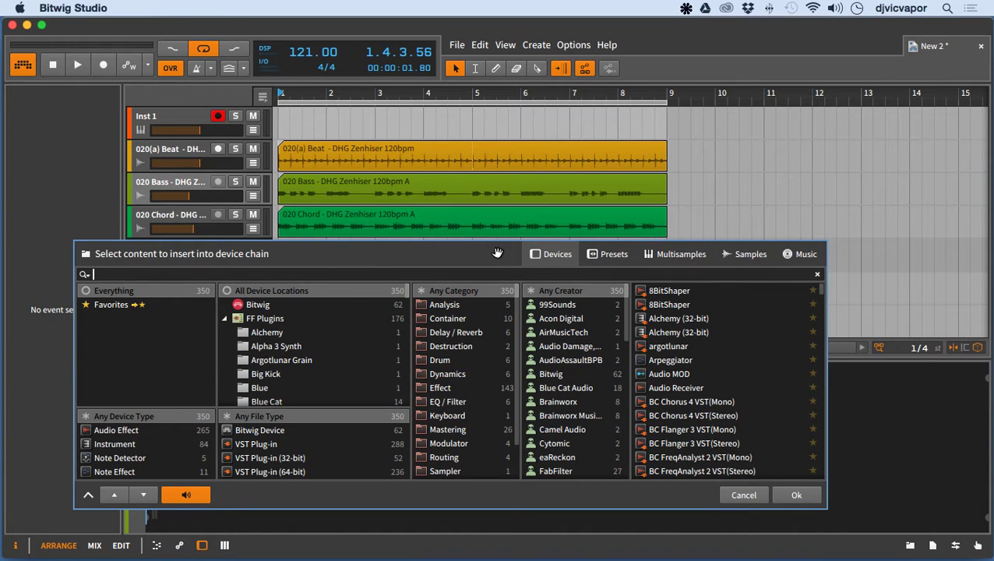
pyautogui.moveTo(494, 248); pyautogui.dragTo(484, 156)
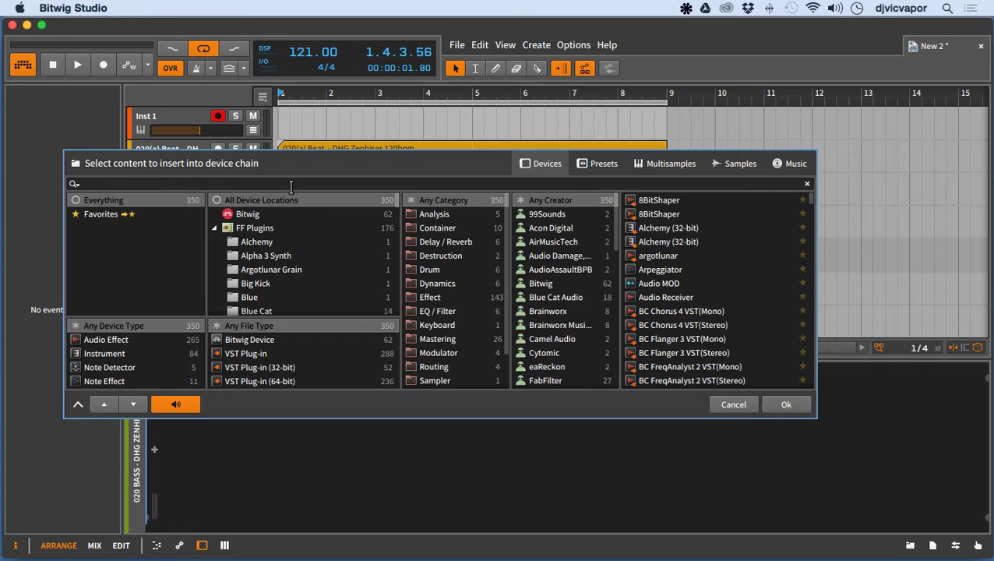
# Search devices for 'filter' and narrow to MeldaProduction, leaving MBandPass and MComb
pyautogui.write('filter')
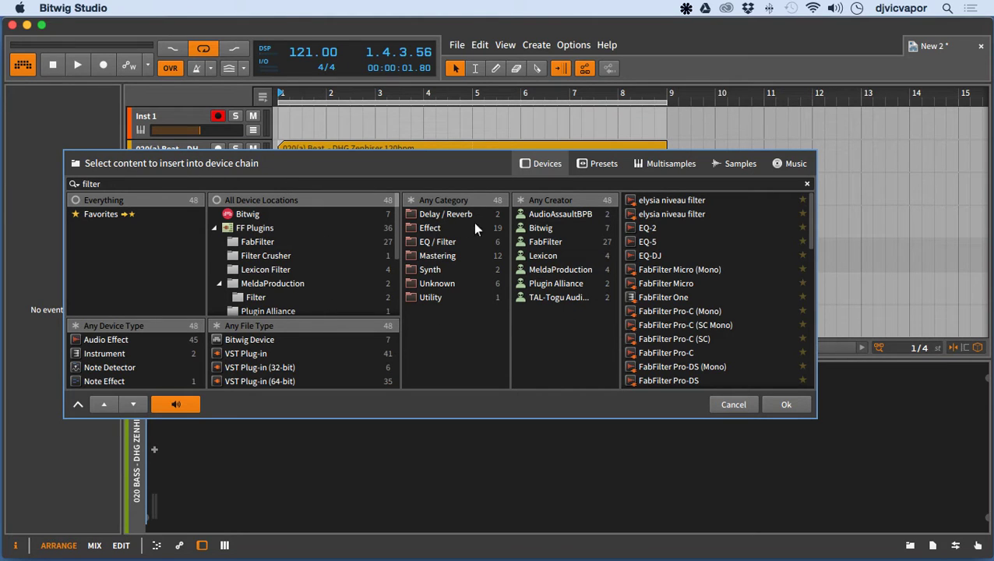
pyautogui.click(258, 213)
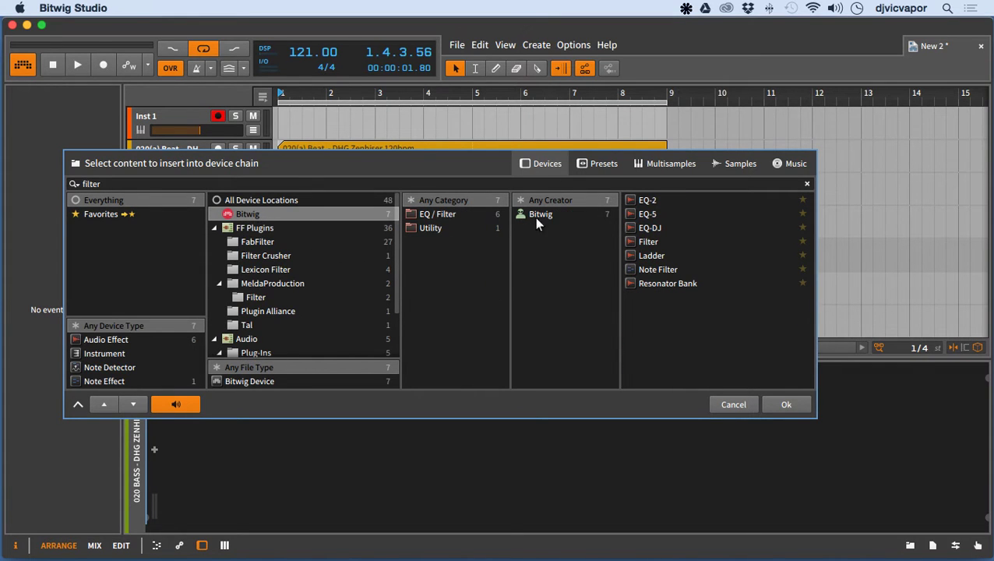
pyautogui.click(255, 243)
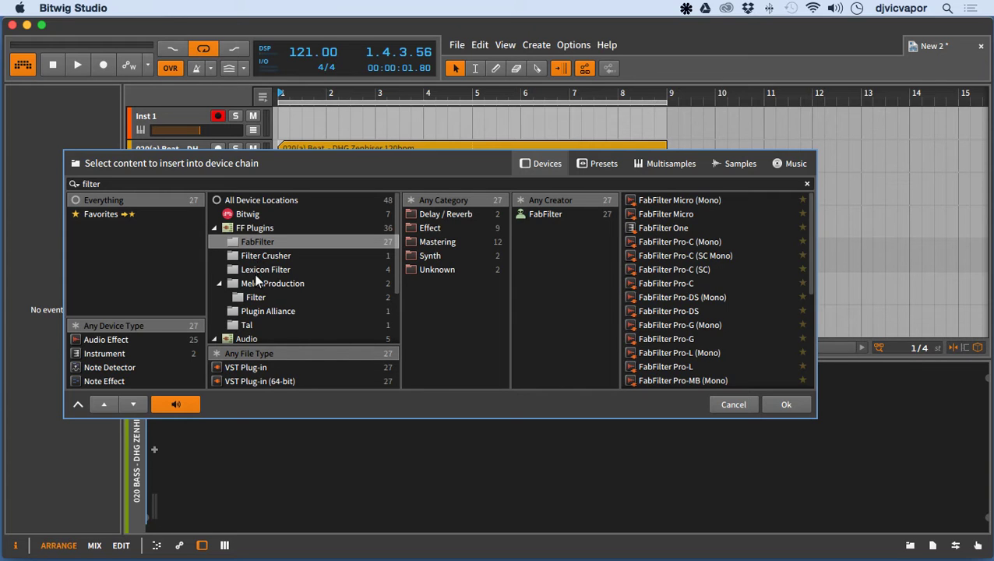
pyautogui.click(255, 280)
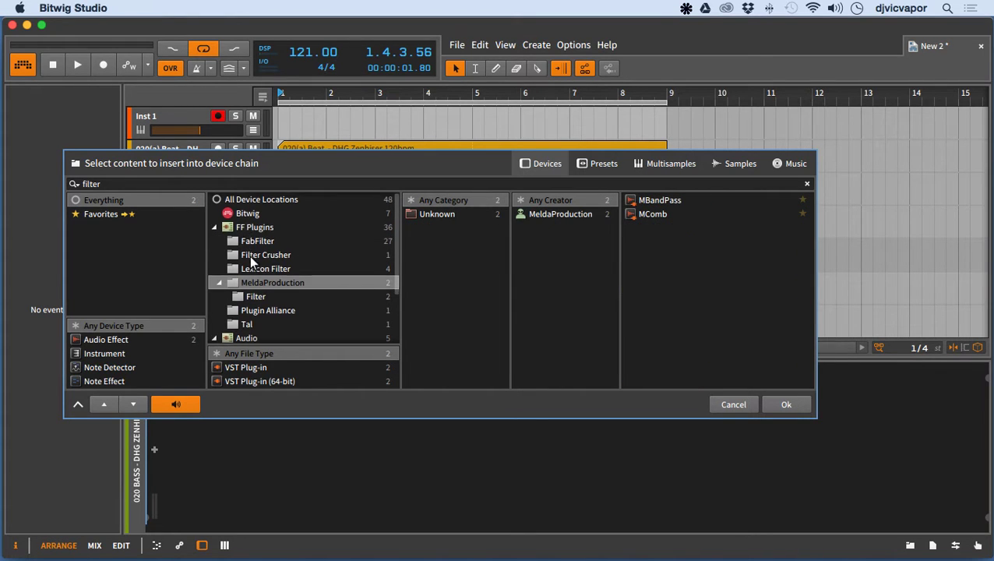
pyautogui.scroll(-3, 250, 255)
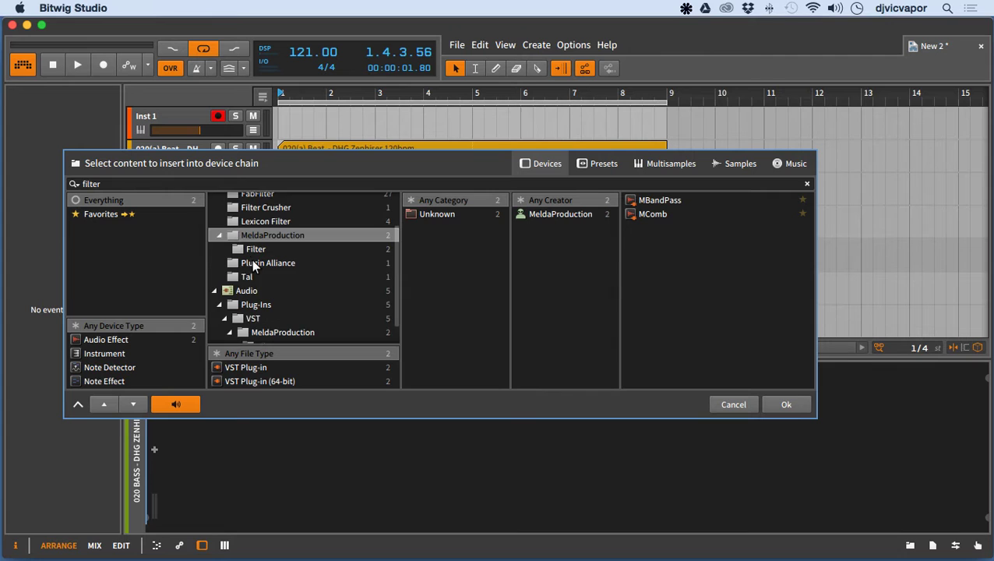
pyautogui.scroll(3, 251, 266)
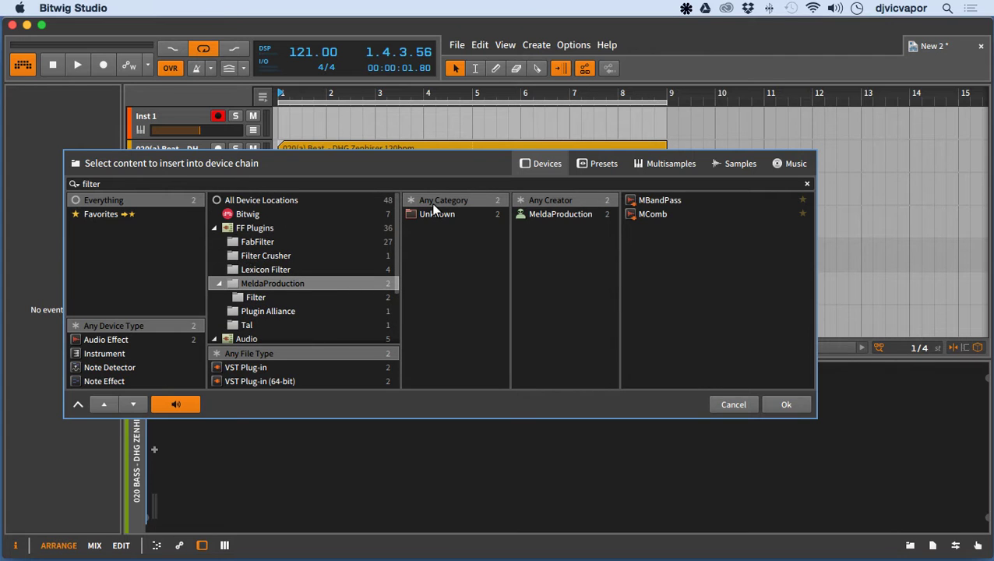
# Show presets from the Bitwig package for the Polysynth device
pyautogui.click(595, 165)
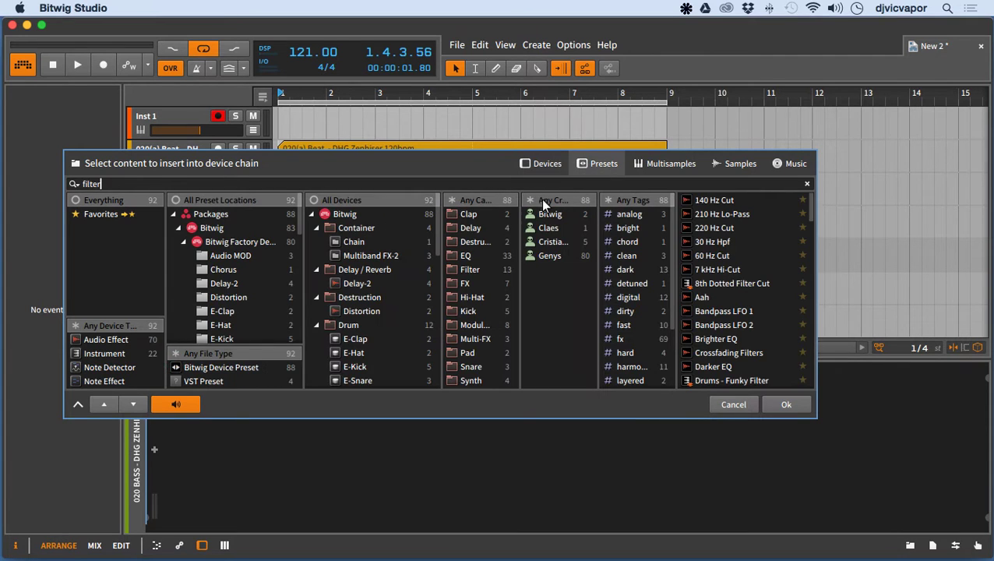
pyautogui.click(212, 227)
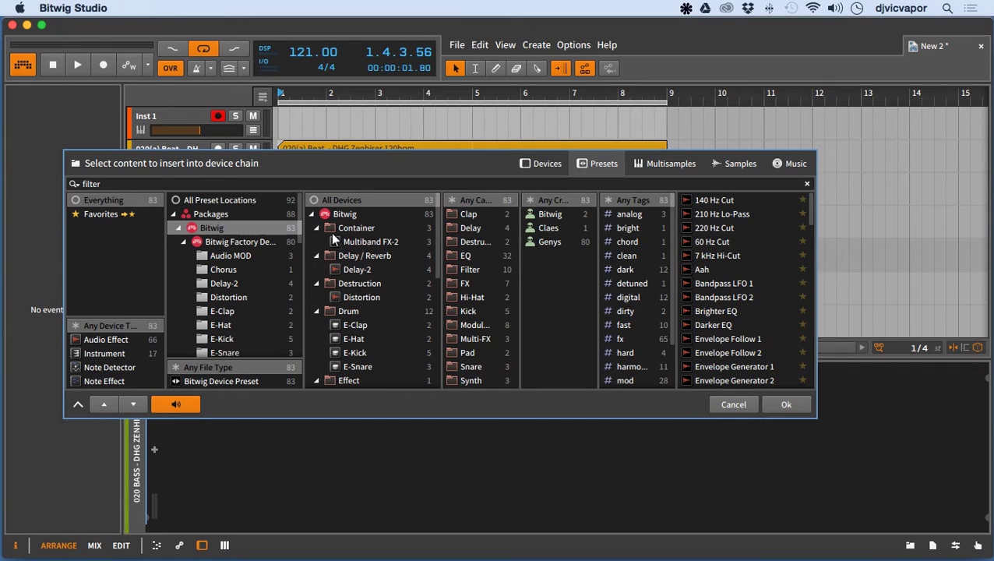
pyautogui.scroll(-3, 347, 281)
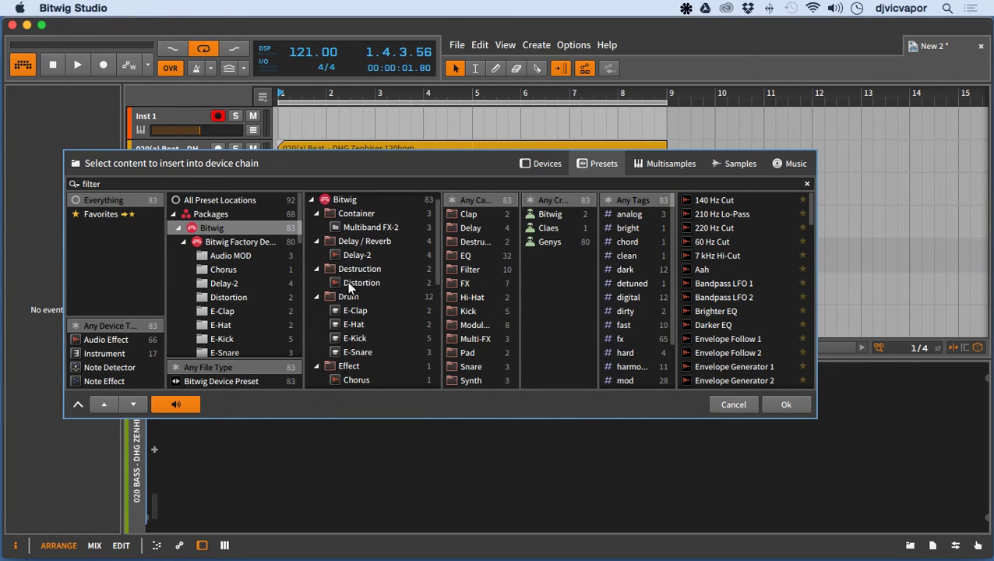
pyautogui.scroll(-4, 349, 289)
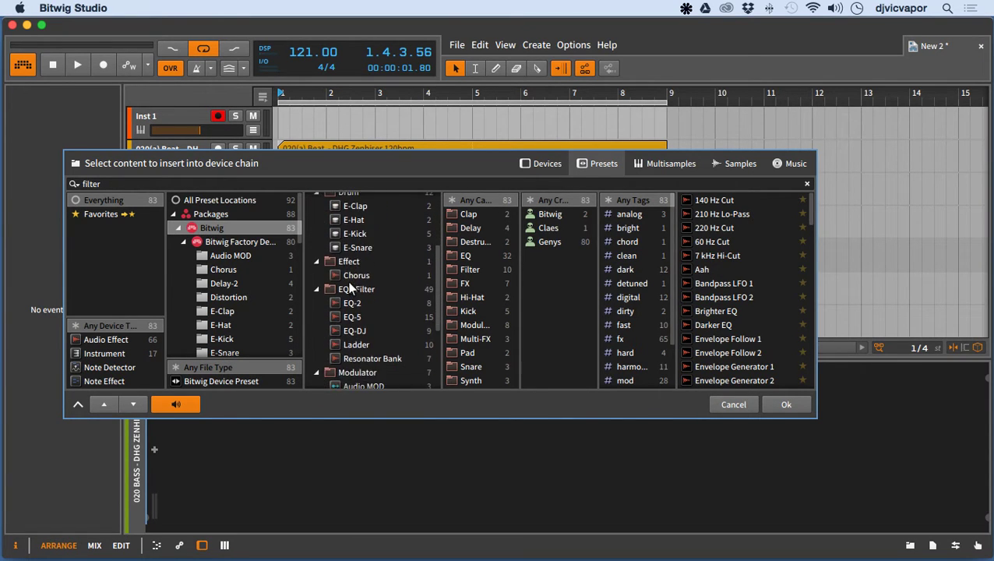
pyautogui.scroll(-4, 349, 288)
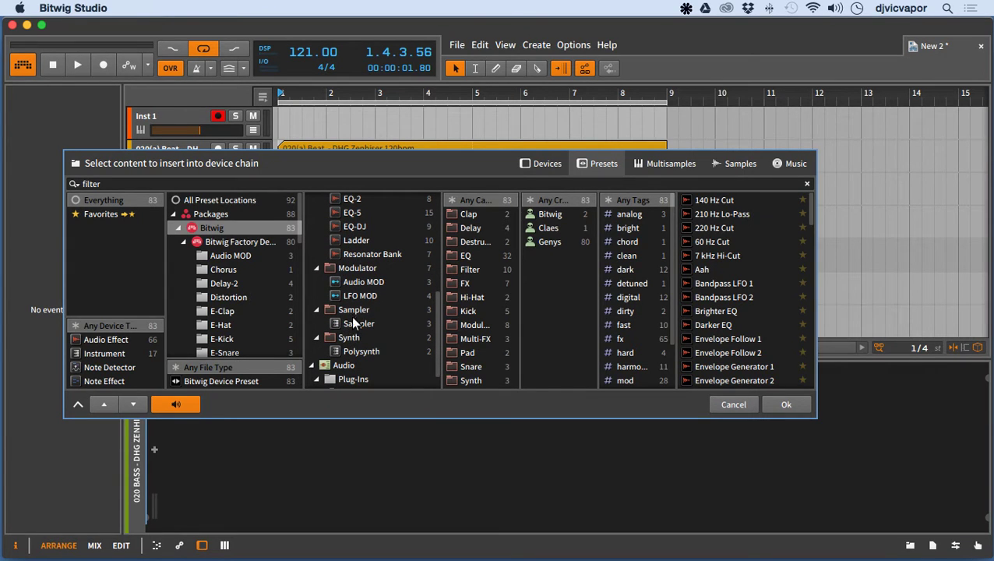
pyautogui.click(352, 350)
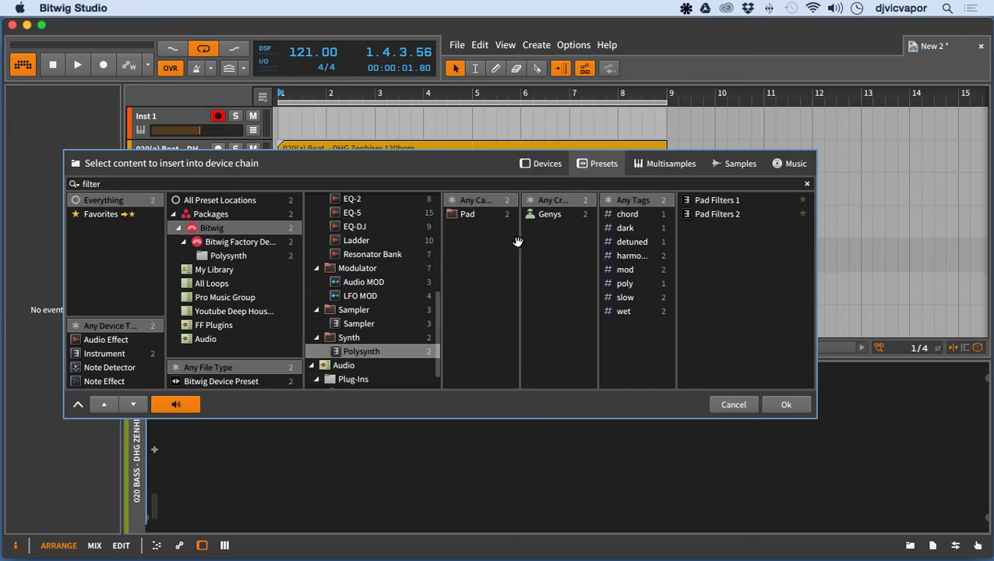
# Filter the Polysynth presets by the mod tag and clear the 'filter' search text
pyautogui.click(626, 228)
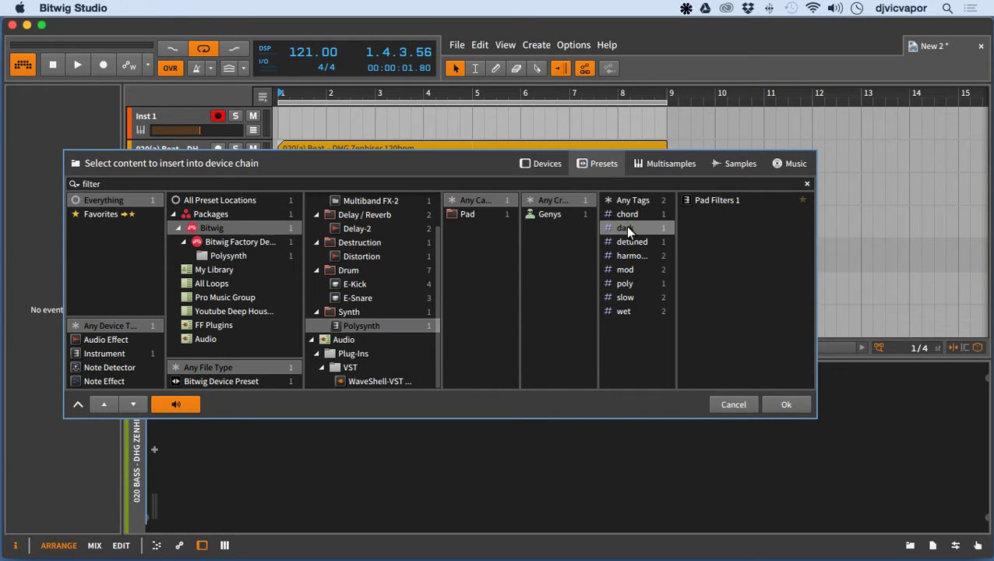
pyautogui.click(634, 214)
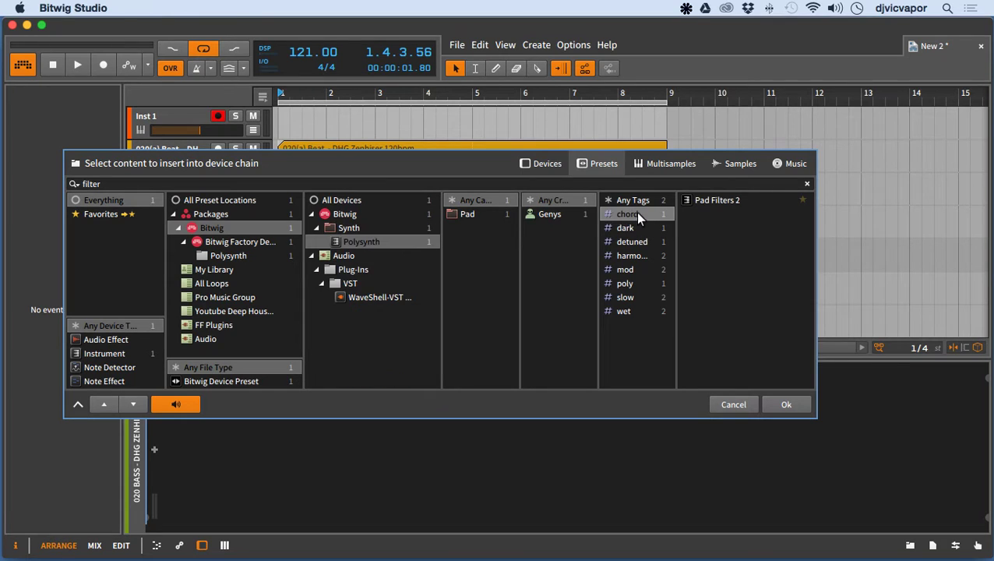
pyautogui.click(616, 230)
pyautogui.click(614, 244)
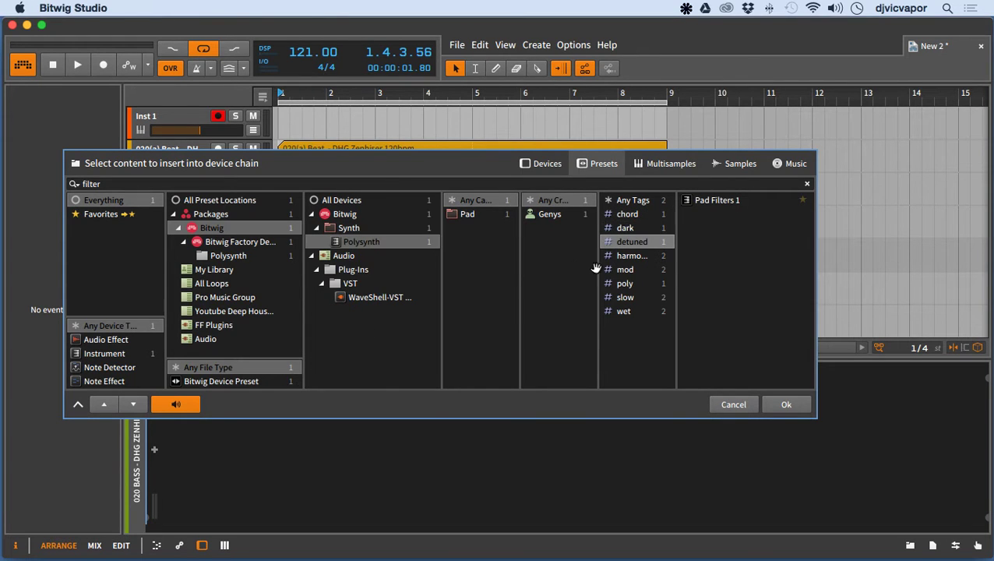
pyautogui.click(611, 270)
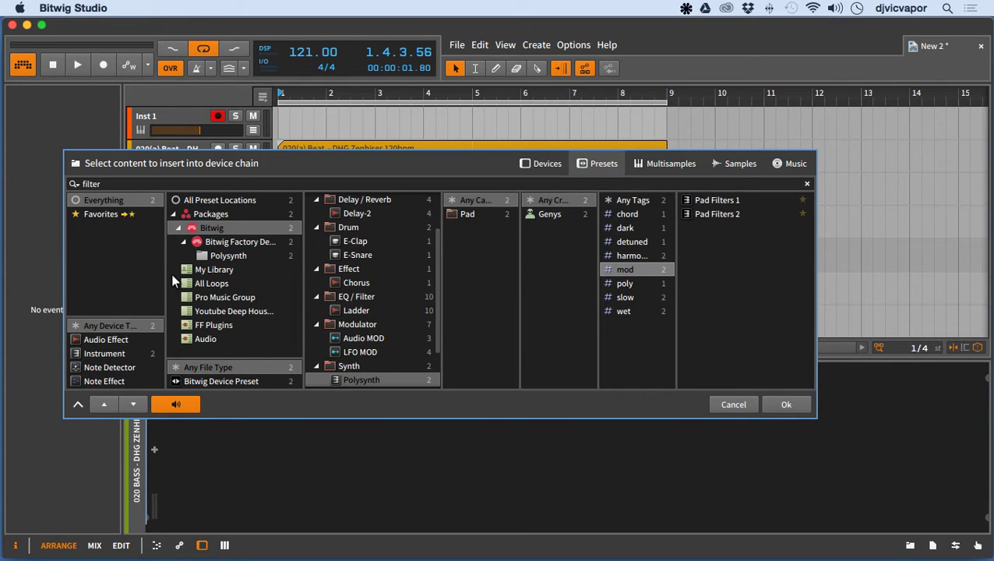
pyautogui.click(166, 185)
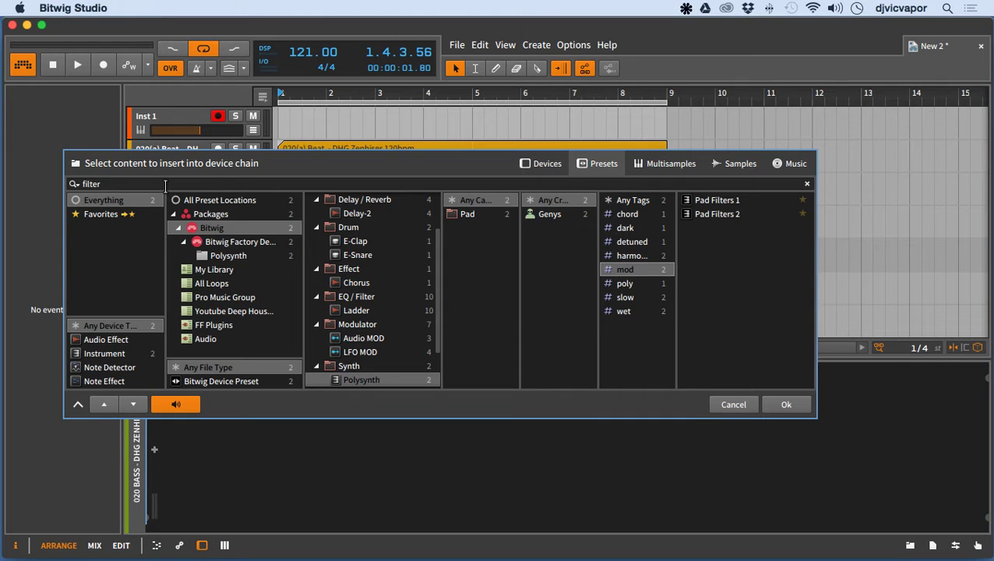
pyautogui.press('BackSpace')
pyautogui.press('BackSpace')
pyautogui.press('BackSpace')
pyautogui.press('BackSpace')
pyautogui.press('BackSpace')
pyautogui.press('BackSpace')
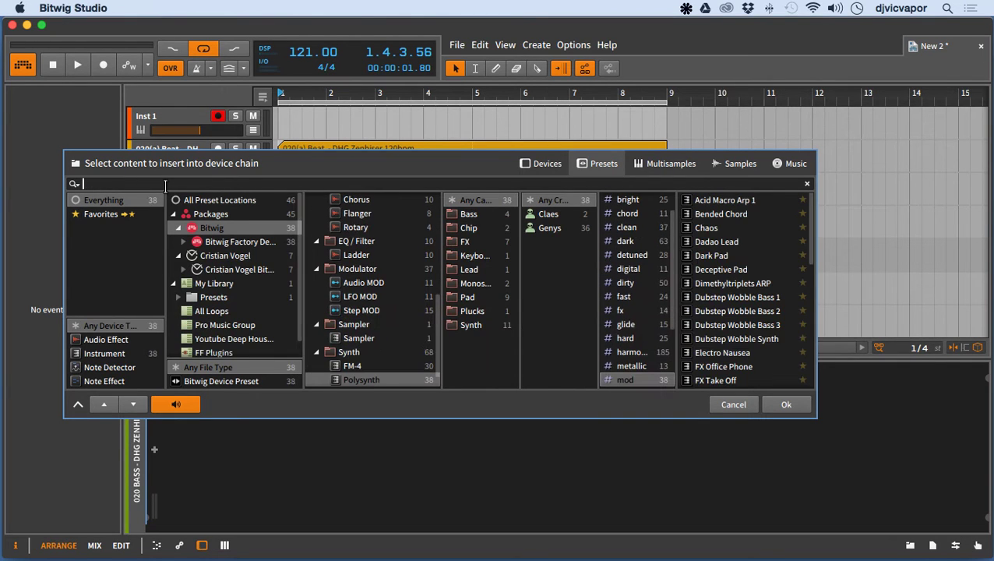
# Preview the Devices, Presets and Multisamples tabs, then close the browser with Ok
pyautogui.click(549, 164)
pyautogui.click(605, 163)
pyautogui.click(659, 166)
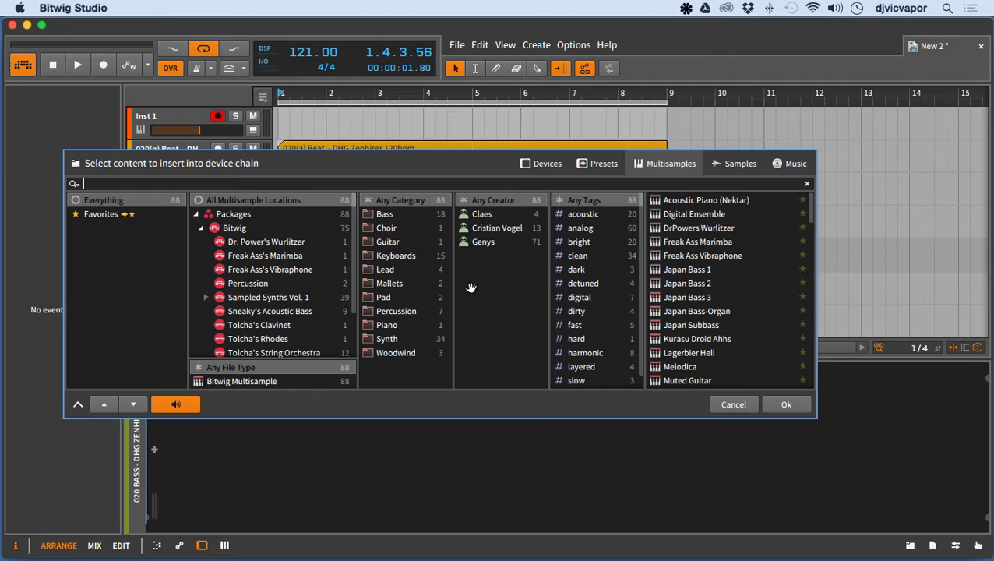
pyautogui.click(775, 404)
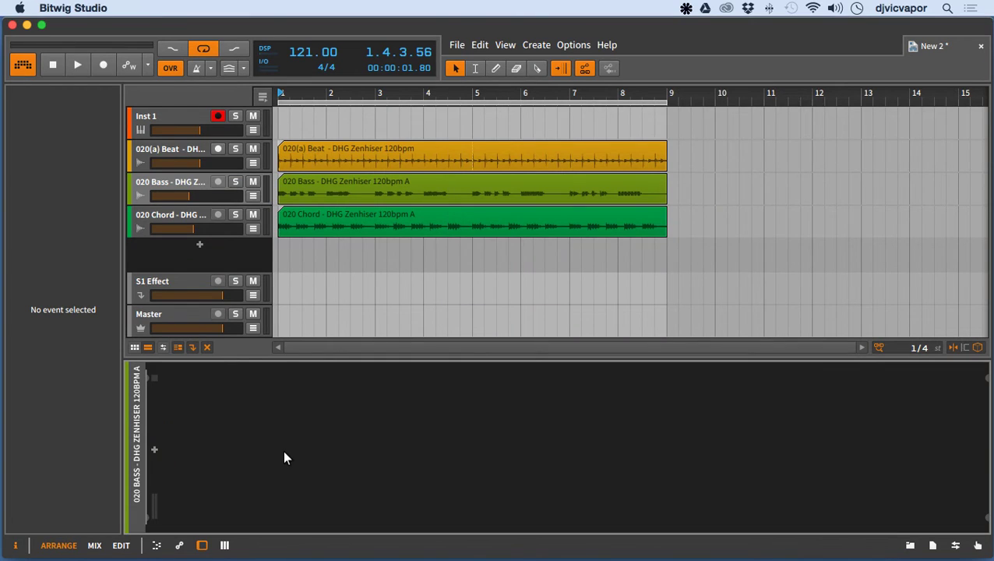
# Select the 020(a) Beat track and show its Oscilloscope device's parameters
pyautogui.click(166, 148)
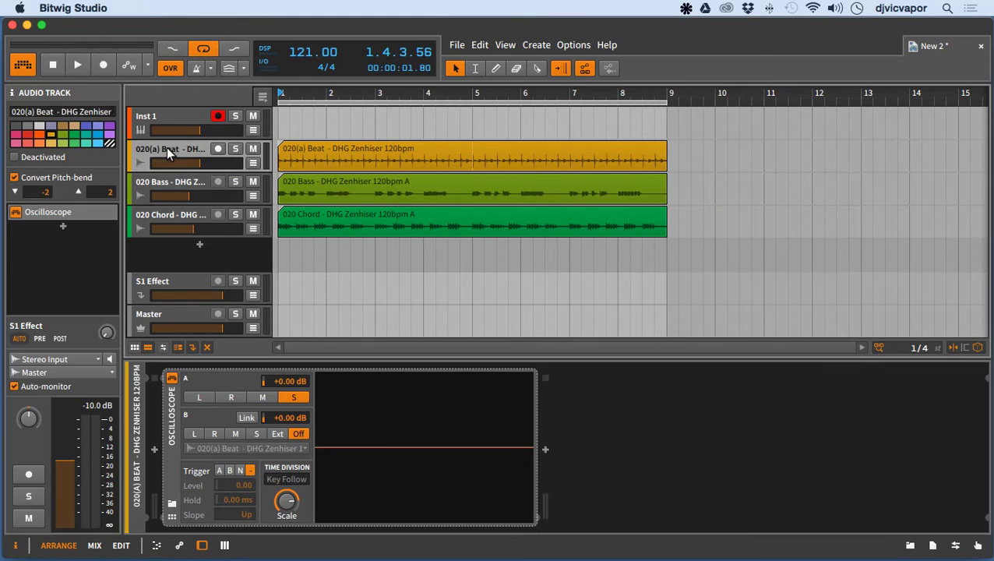
pyautogui.click(174, 416)
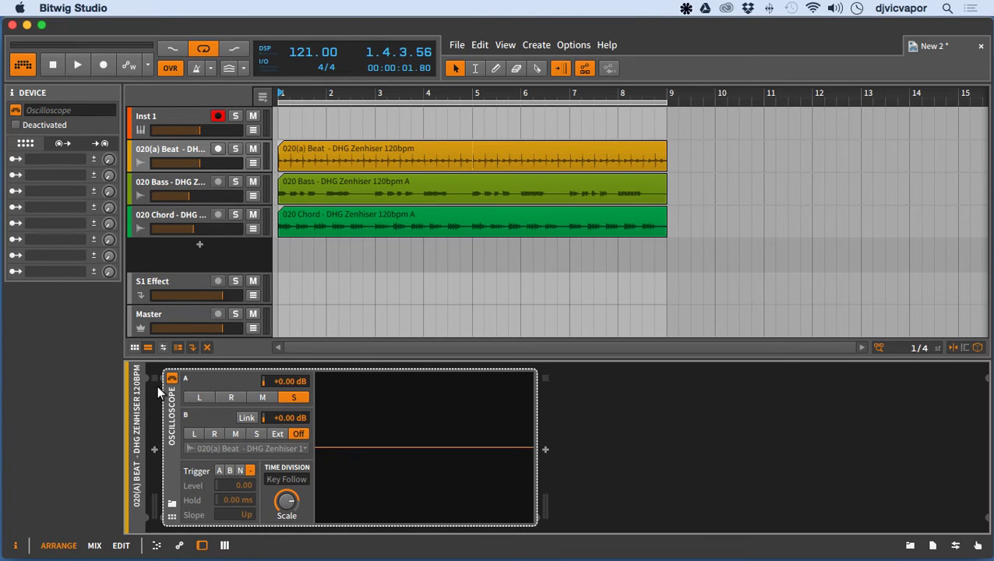
# Map the Oscilloscope's Scale knob to the first remote-control slot
pyautogui.click(172, 517)
pyautogui.click(172, 516)
pyautogui.click(16, 159)
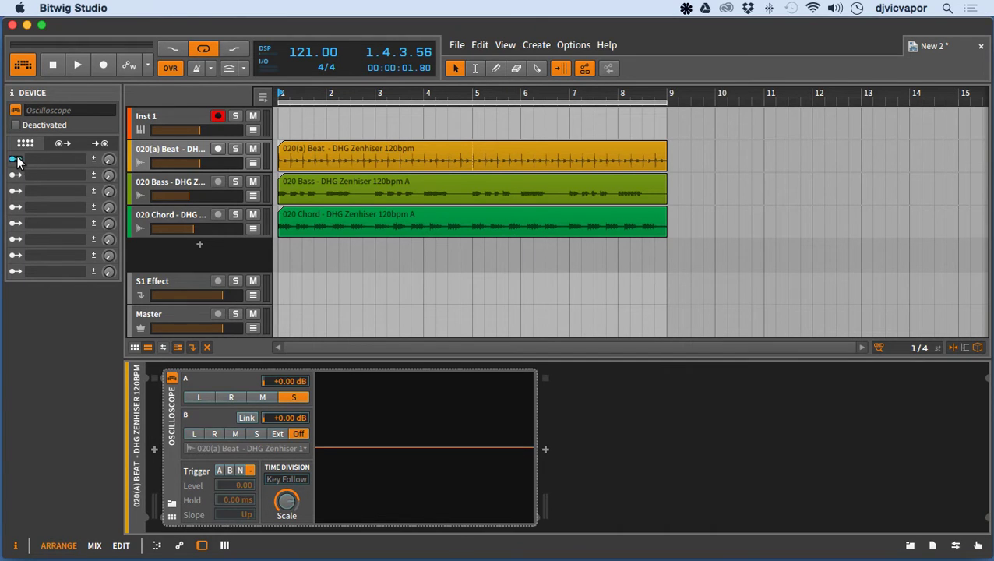
pyautogui.click(287, 501)
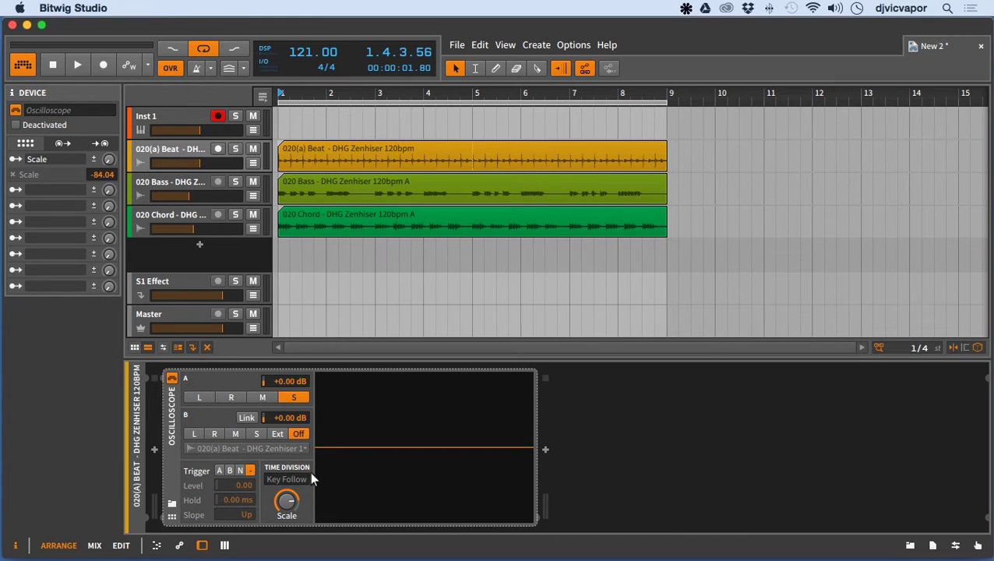
# Insert Bitwig's Delay-2 from Delay / Reverb into the 020(a) Beat device chain
pyautogui.click(155, 449)
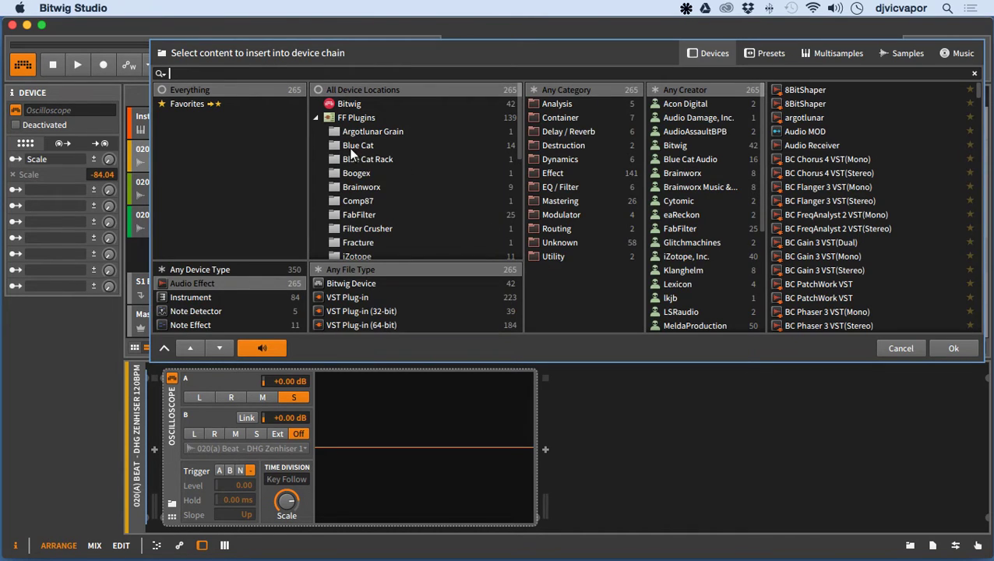
pyautogui.click(336, 105)
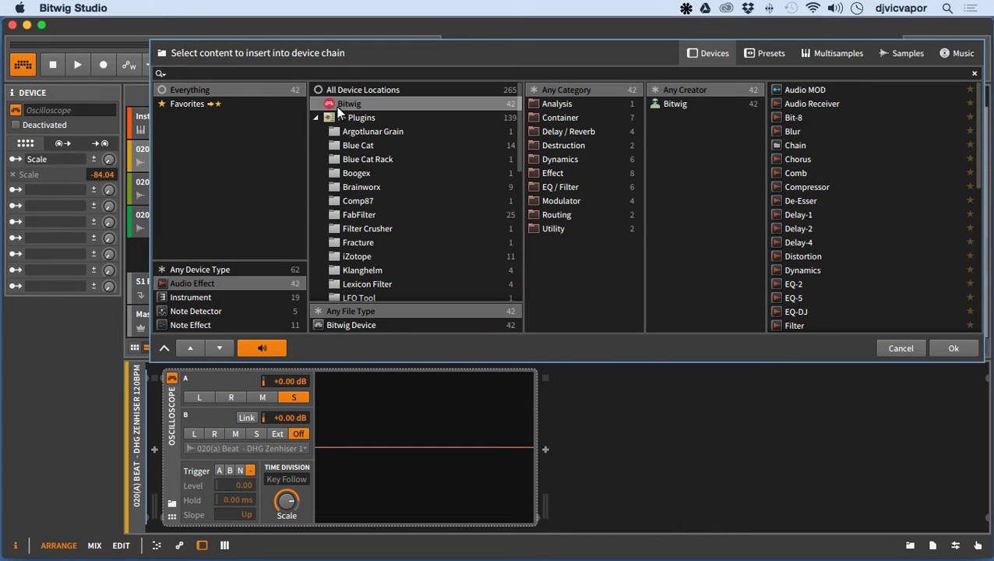
pyautogui.click(562, 131)
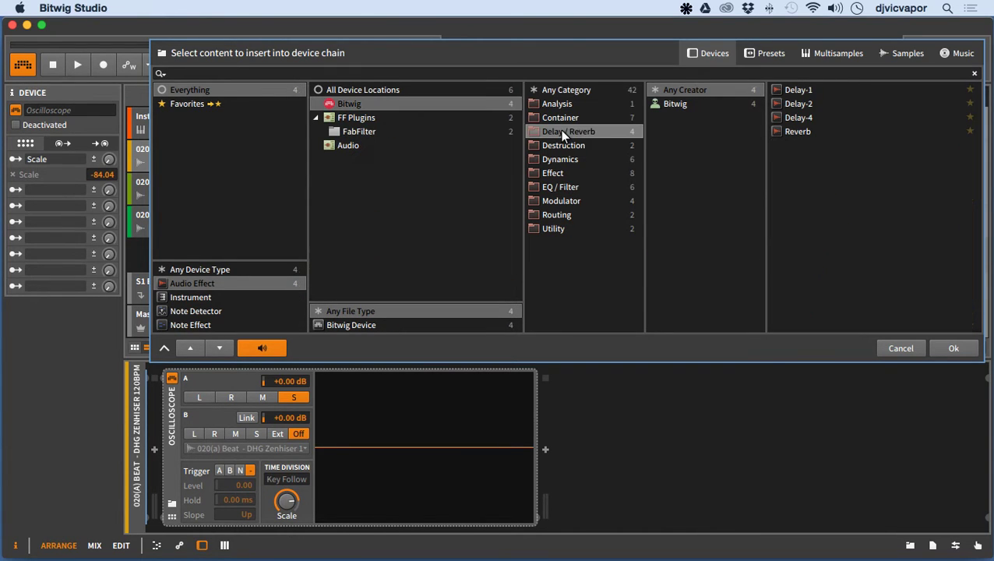
pyautogui.click(782, 103)
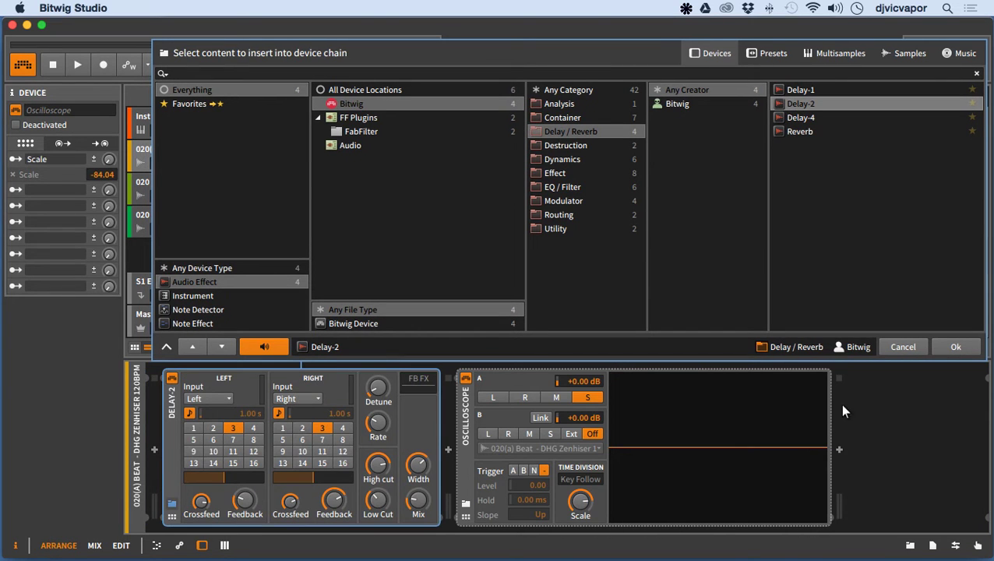
pyautogui.click(955, 348)
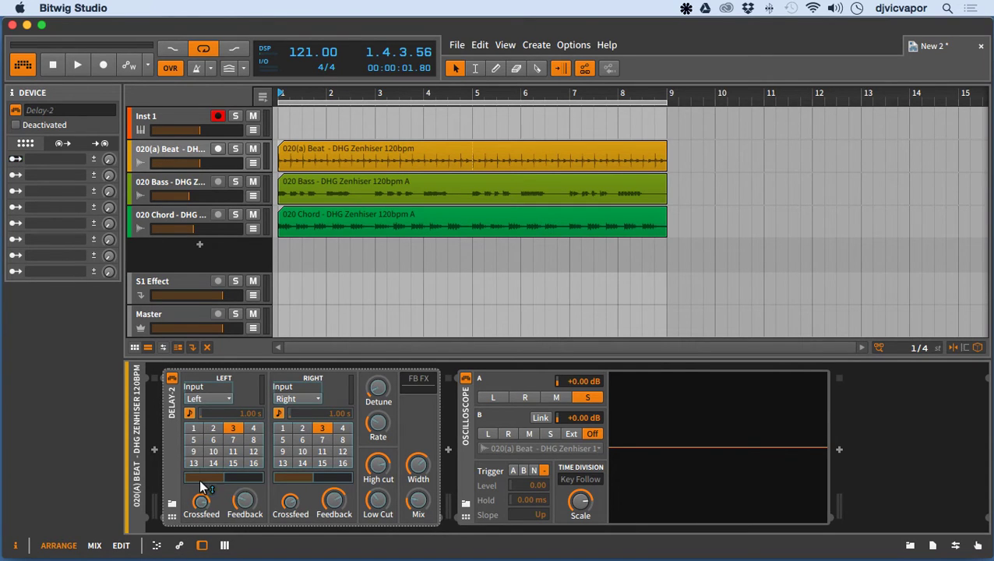
# Map the first macro to left Feedback, Detune, Rate, High cut and right Feedback
pyautogui.moveTo(245, 500); pyautogui.dragTo(245, 489)
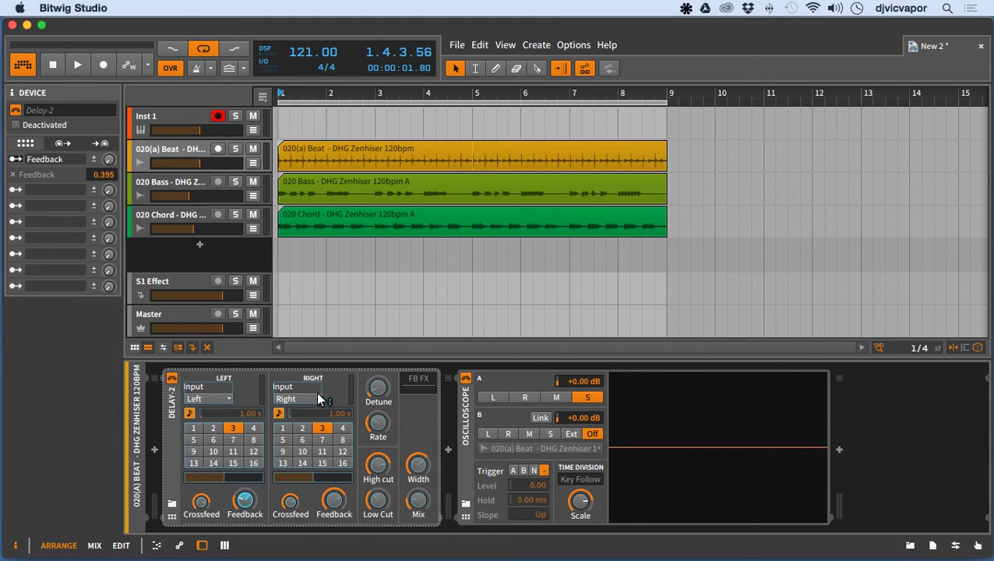
pyautogui.moveTo(377, 387); pyautogui.dragTo(378, 375)
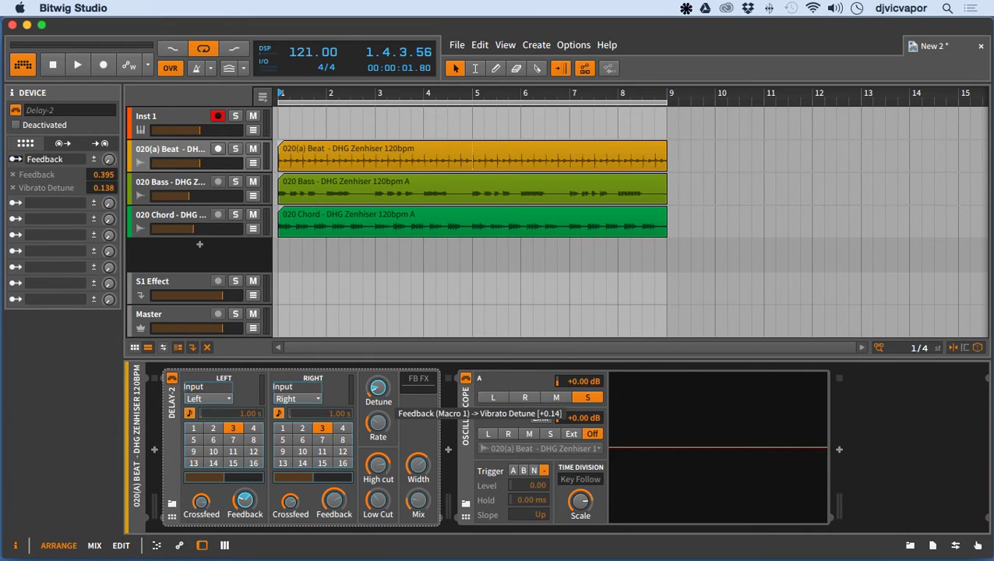
pyautogui.moveTo(378, 421); pyautogui.dragTo(378, 411)
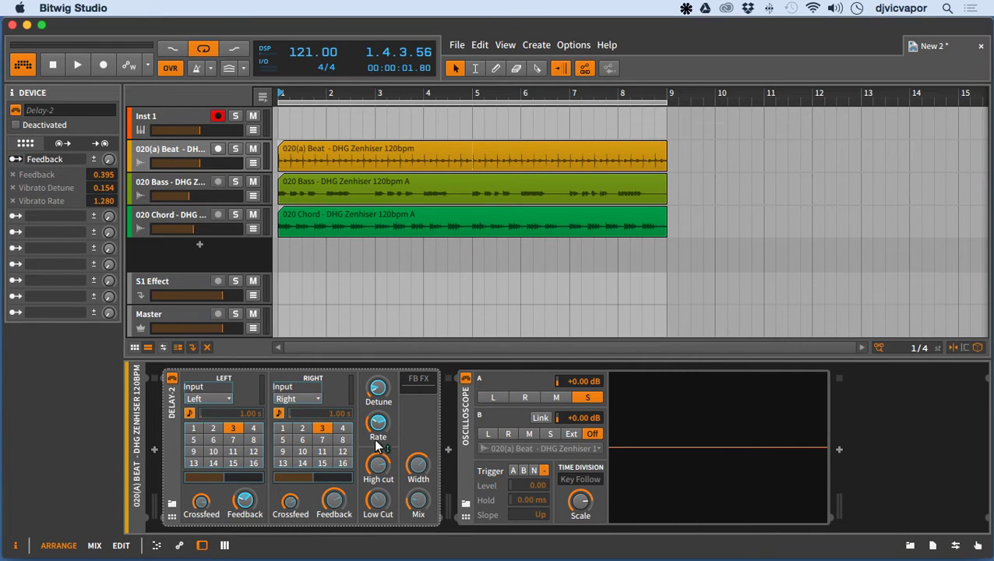
pyautogui.moveTo(377, 464); pyautogui.dragTo(378, 472)
pyautogui.moveTo(334, 500); pyautogui.dragTo(334, 510)
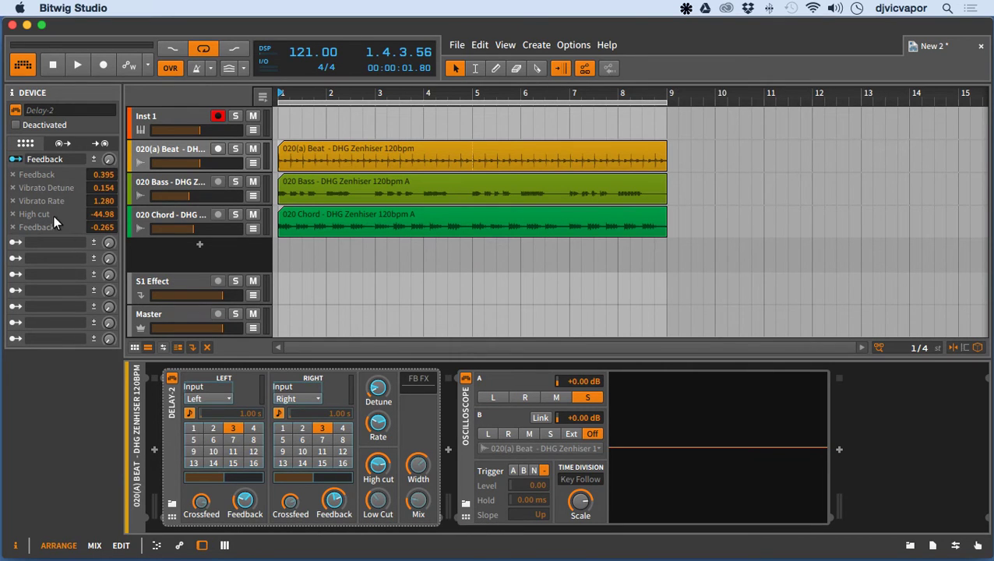
pyautogui.click(13, 159)
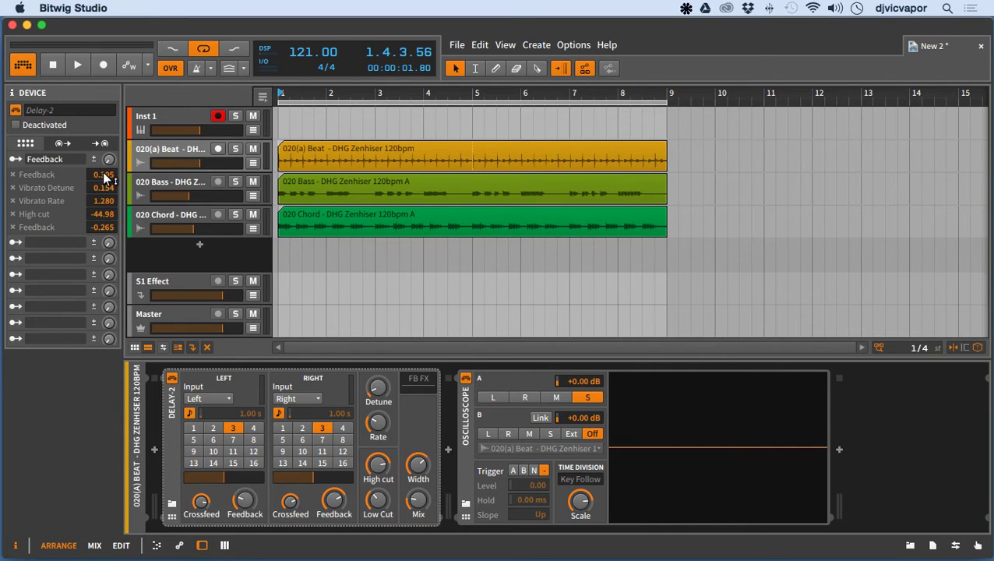
# Set the macro's Feedback modulation amount to 0.205 and remove the High cut and Rate mappings
pyautogui.moveTo(103, 174); pyautogui.dragTo(103, 195)
pyautogui.moveTo(109, 159); pyautogui.dragTo(109, 179)
pyautogui.click(13, 214)
pyautogui.click(12, 201)
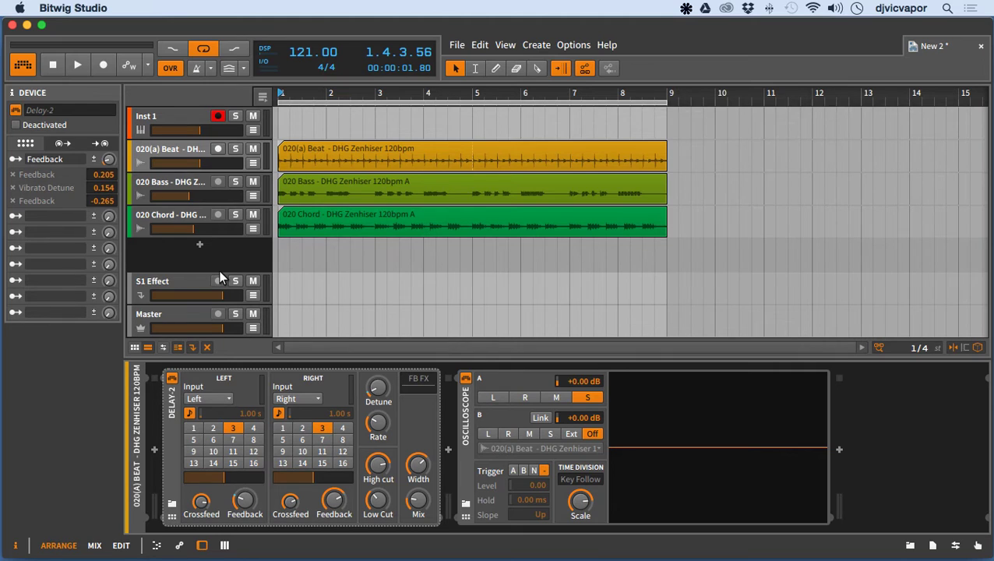
pyautogui.click(568, 47)
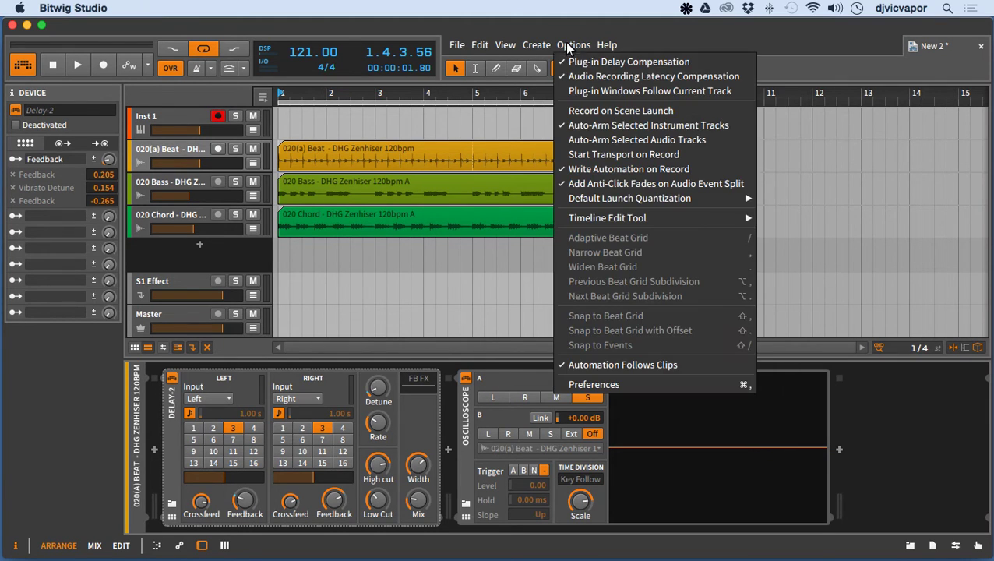
pyautogui.click(593, 384)
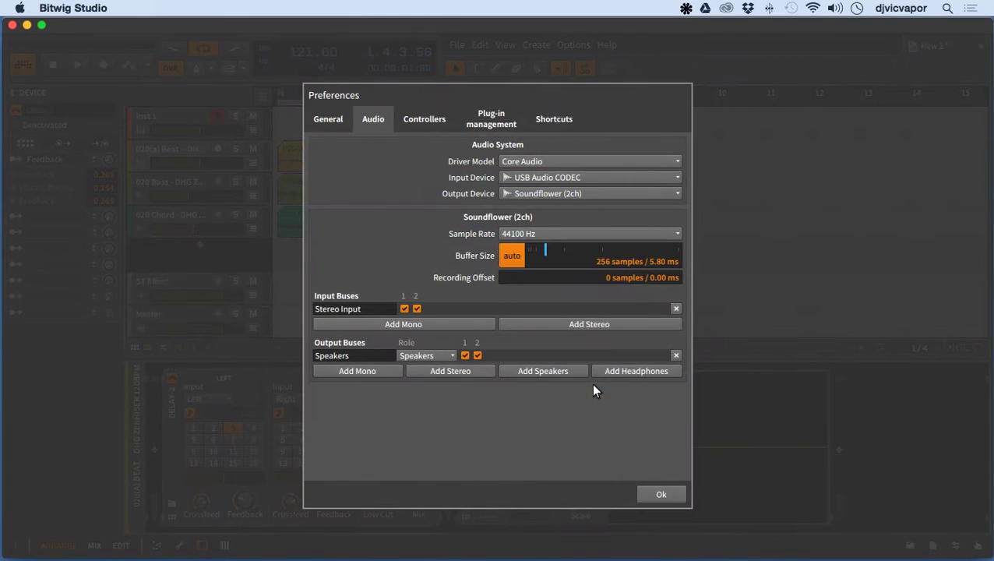
pyautogui.click(544, 122)
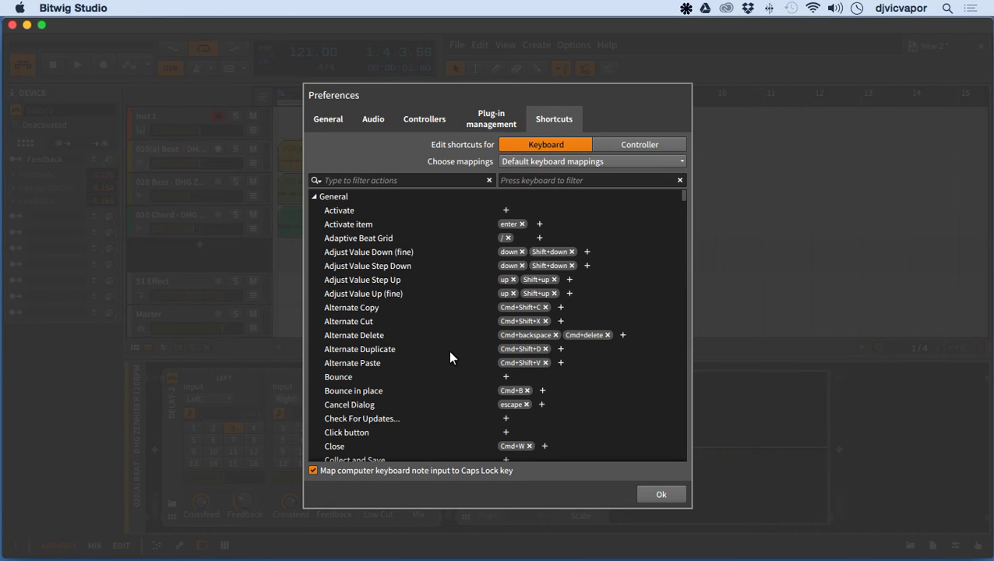
pyautogui.click(403, 181)
pyautogui.write('cue')
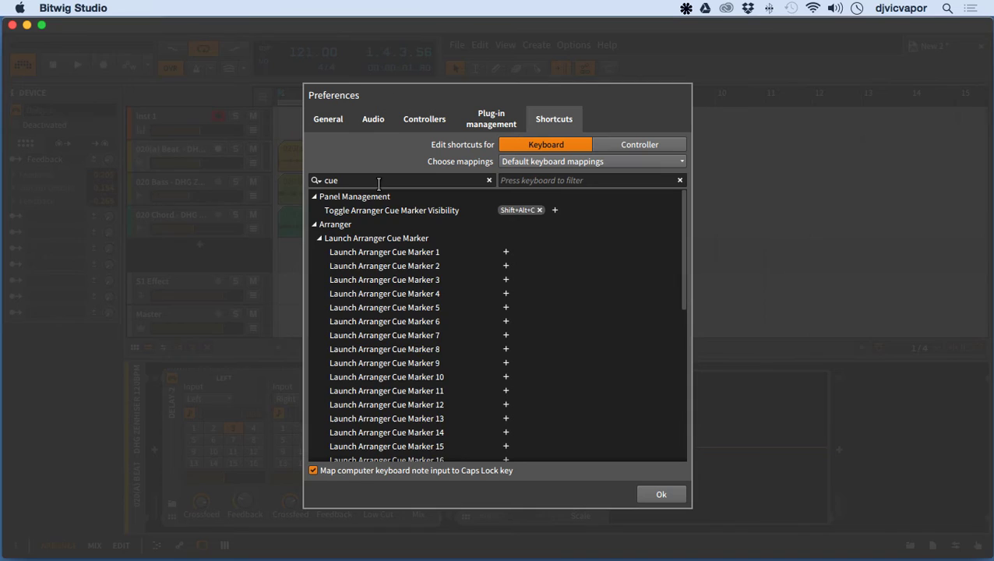
pyautogui.press('BackSpace')
pyautogui.press('BackSpace')
pyautogui.press('BackSpace')
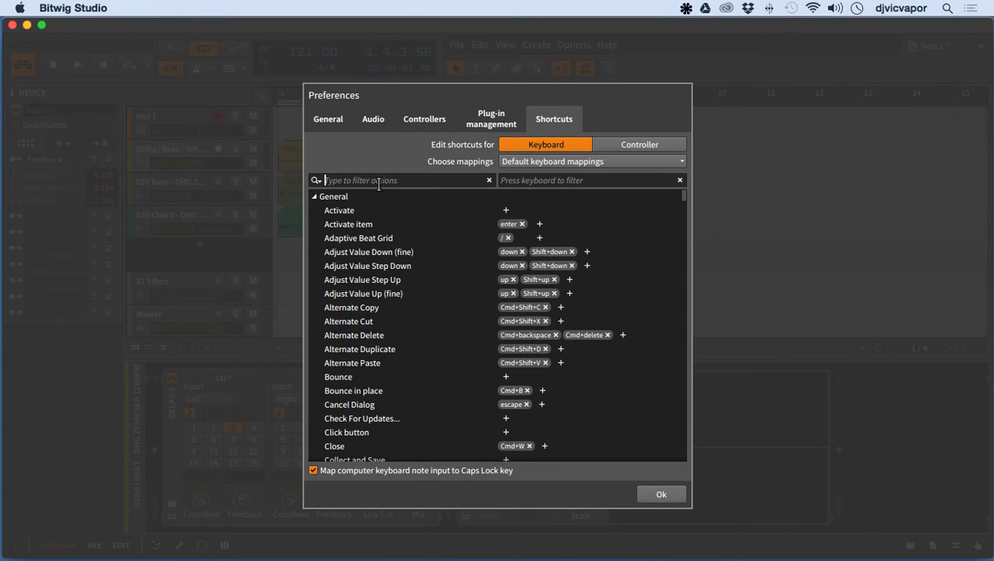
pyautogui.click(620, 148)
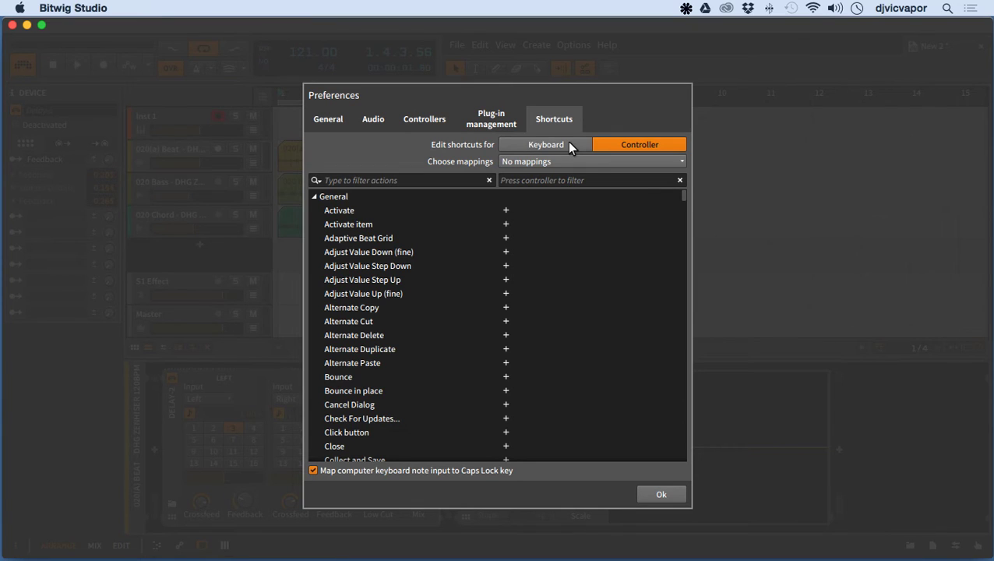
pyautogui.click(567, 146)
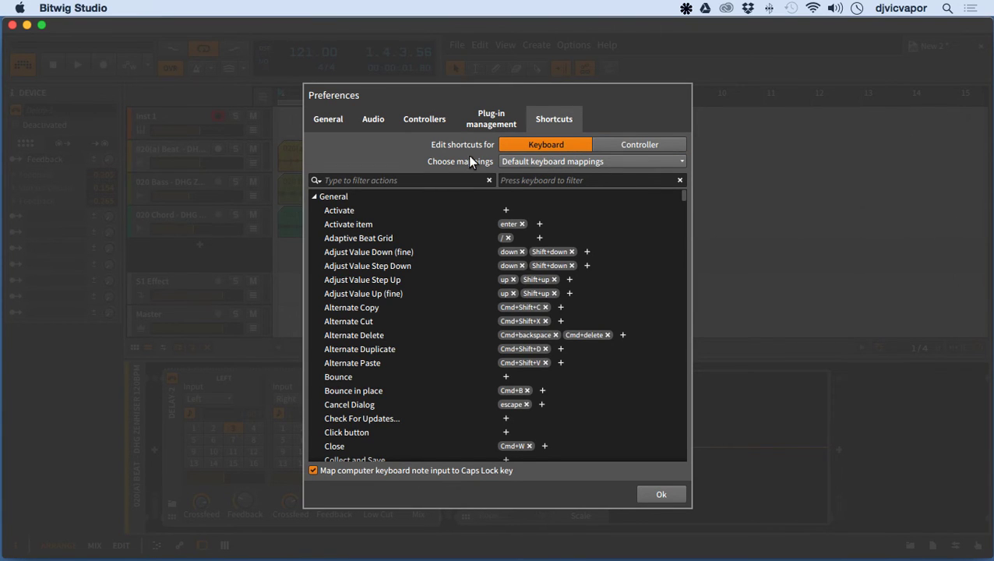
pyautogui.click(438, 123)
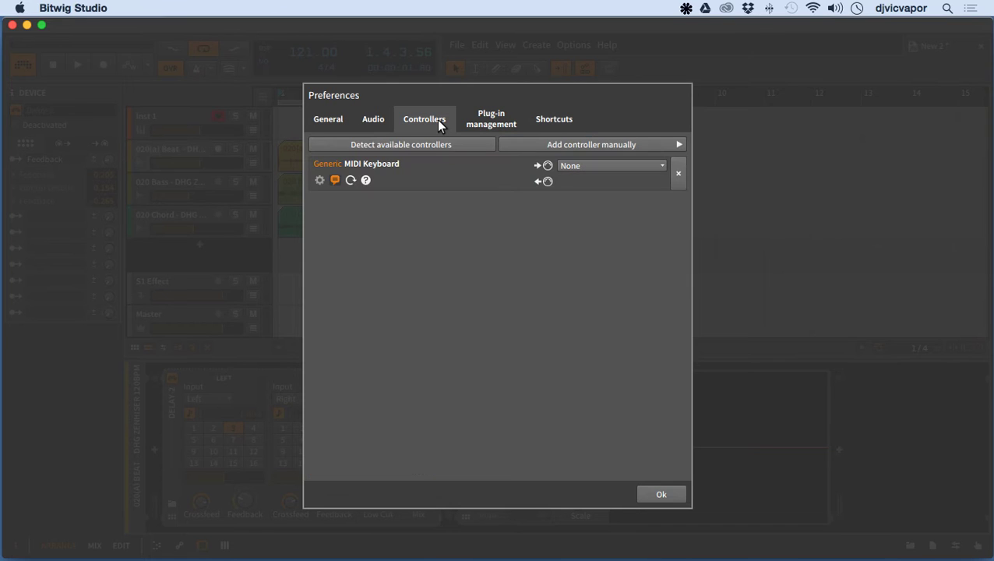
pyautogui.click(331, 120)
pyautogui.click(548, 124)
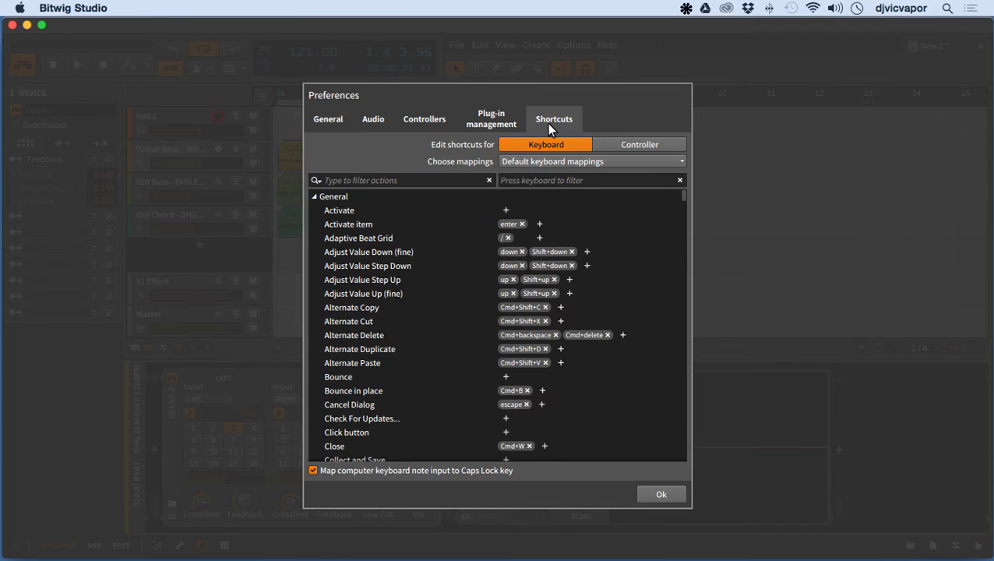
pyautogui.click(645, 148)
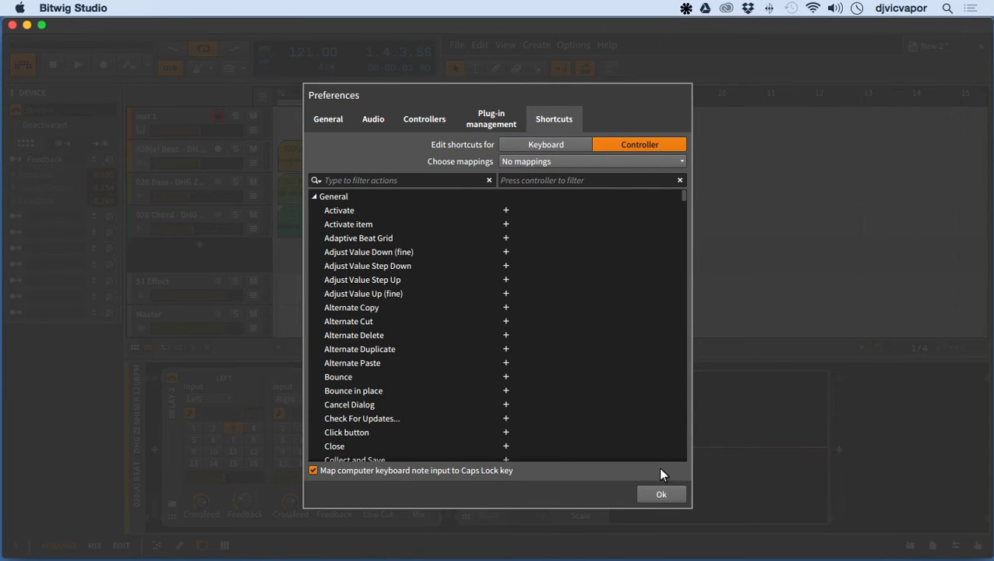
pyautogui.click(658, 493)
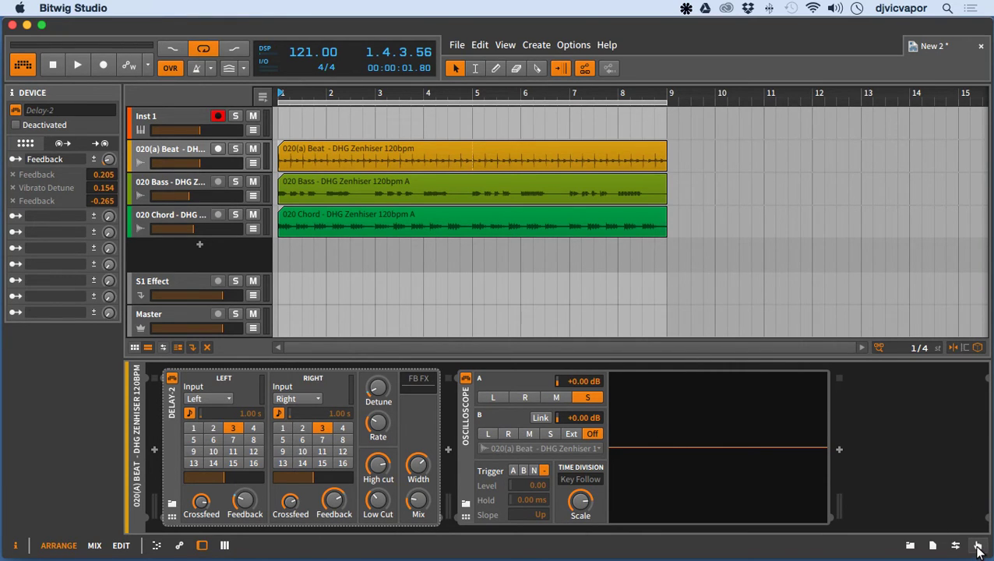
# Open the Mappings panel, give MIDI mappings priority, and map the Down key to the Beat volume
pyautogui.click(977, 546)
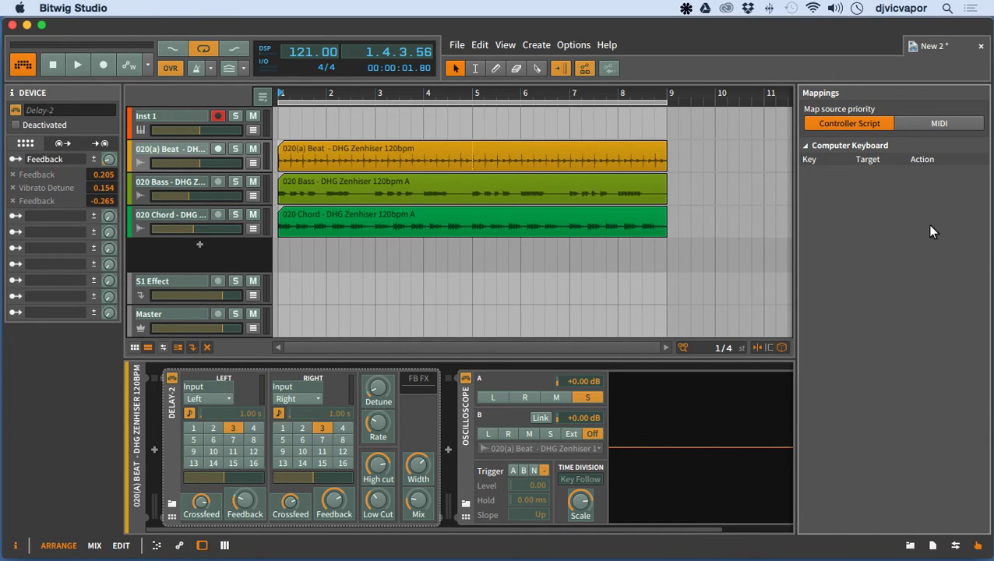
pyautogui.click(940, 124)
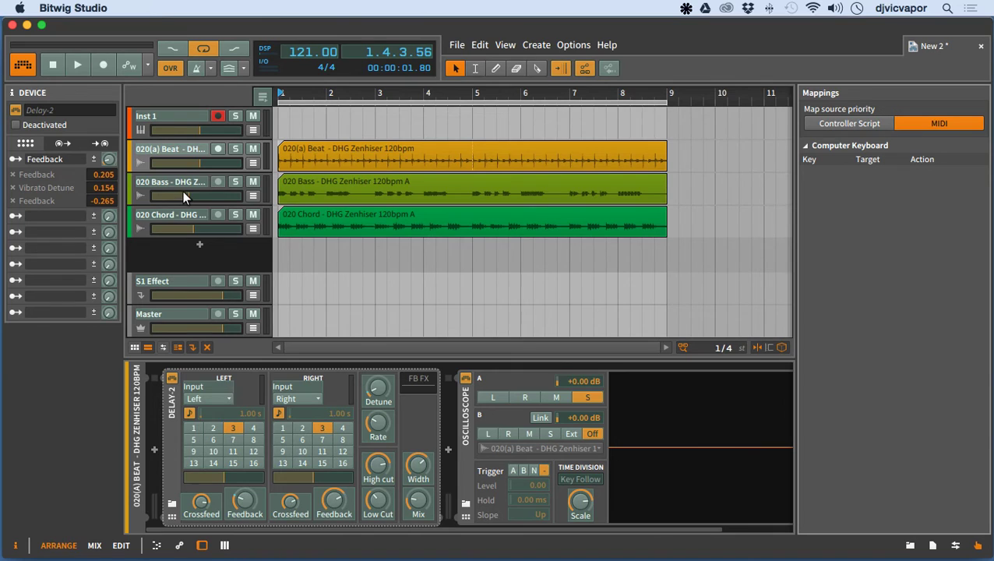
pyautogui.click(184, 161)
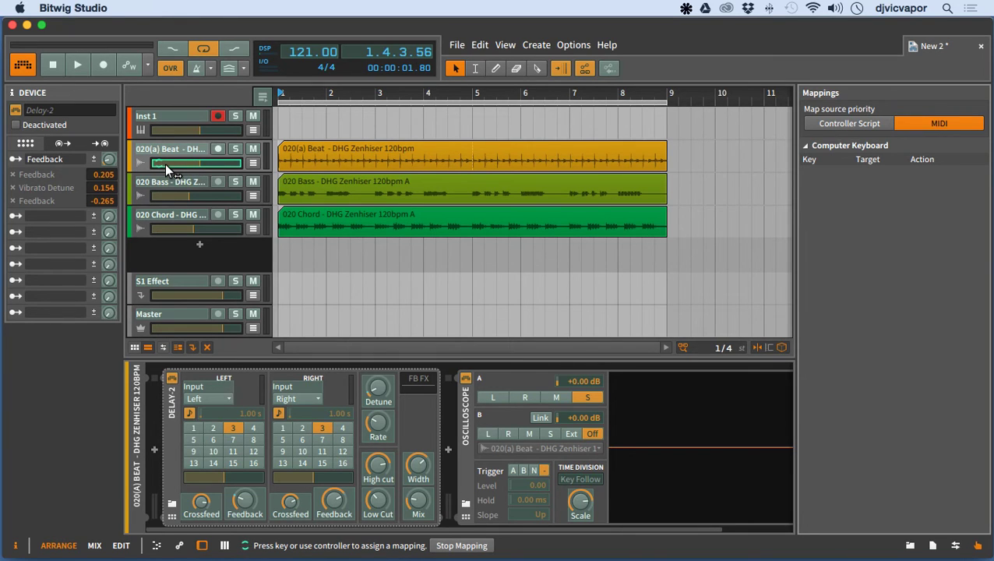
pyautogui.moveTo(165, 163)
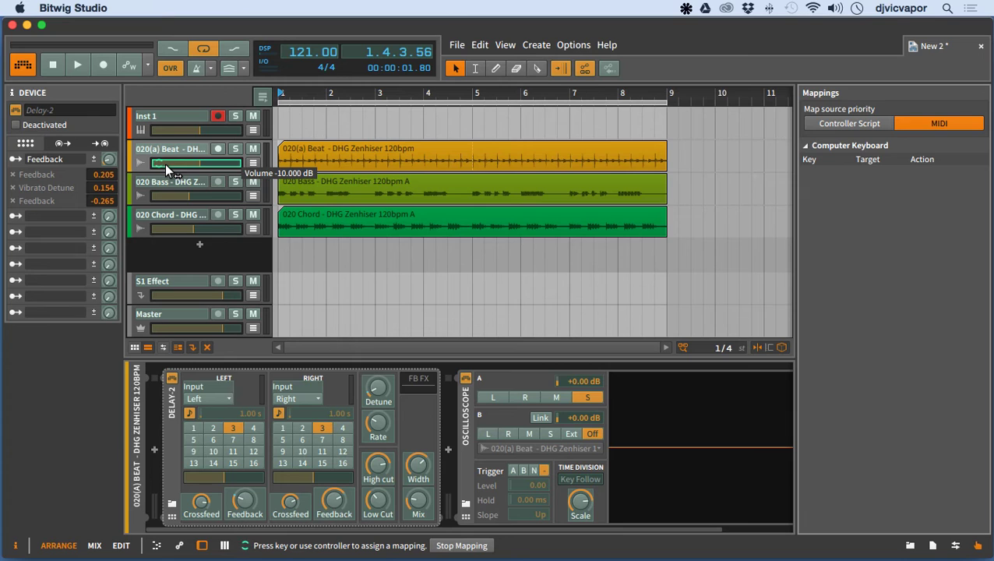
pyautogui.press('Down')
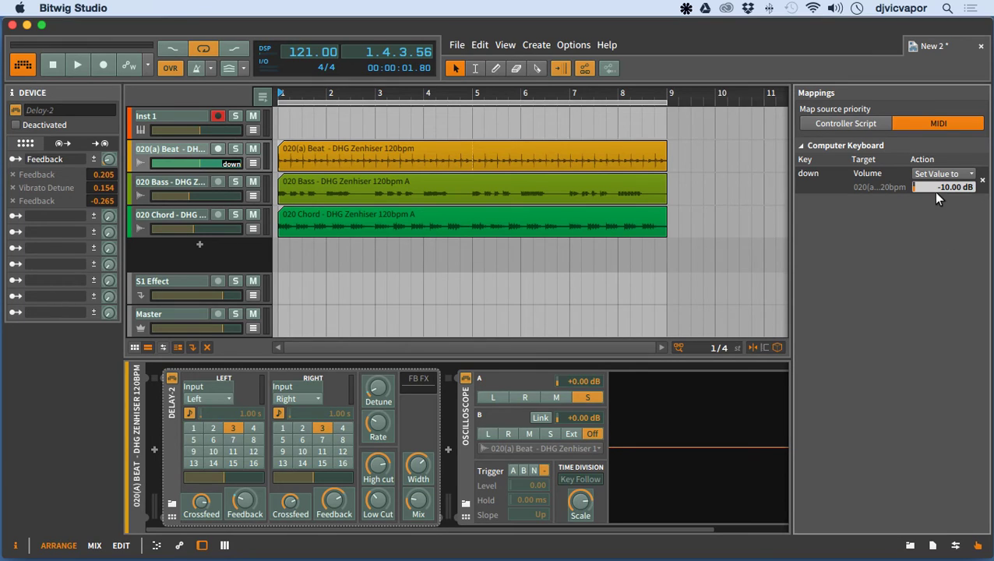
# Delete the Beat volume keyboard mapping and close the Mappings panel
pyautogui.moveTo(940, 193)
pyautogui.click(971, 174)
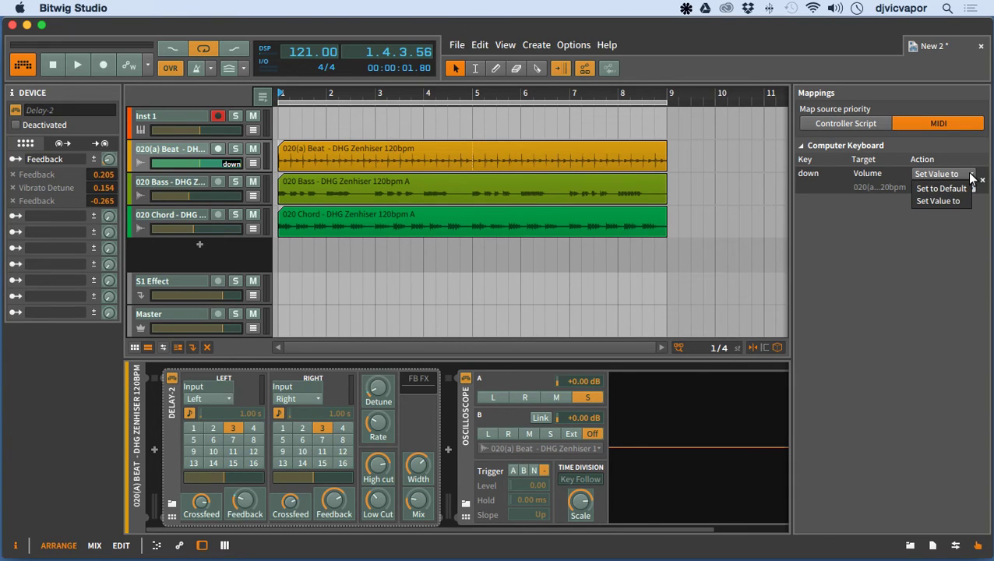
pyautogui.click(970, 178)
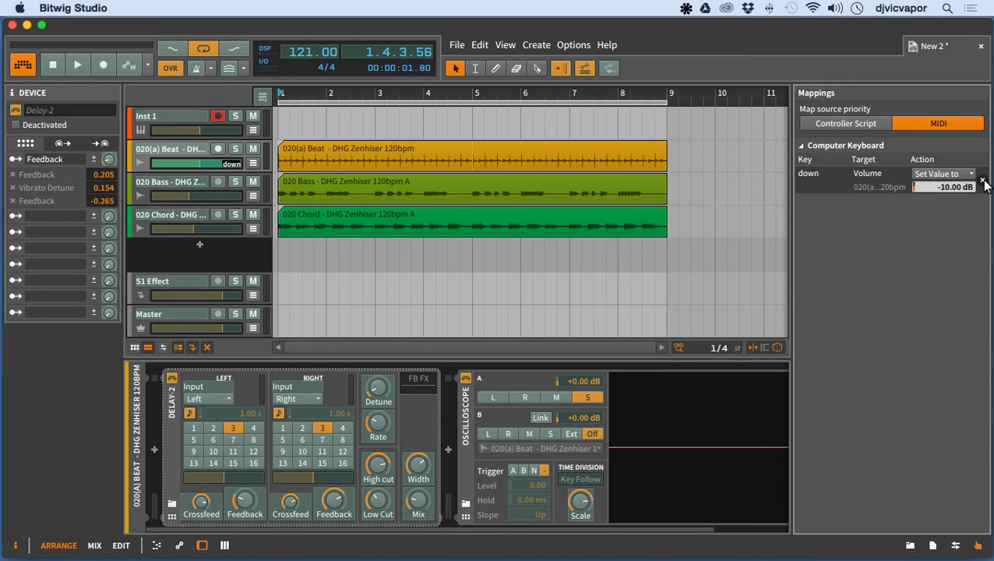
pyautogui.click(982, 180)
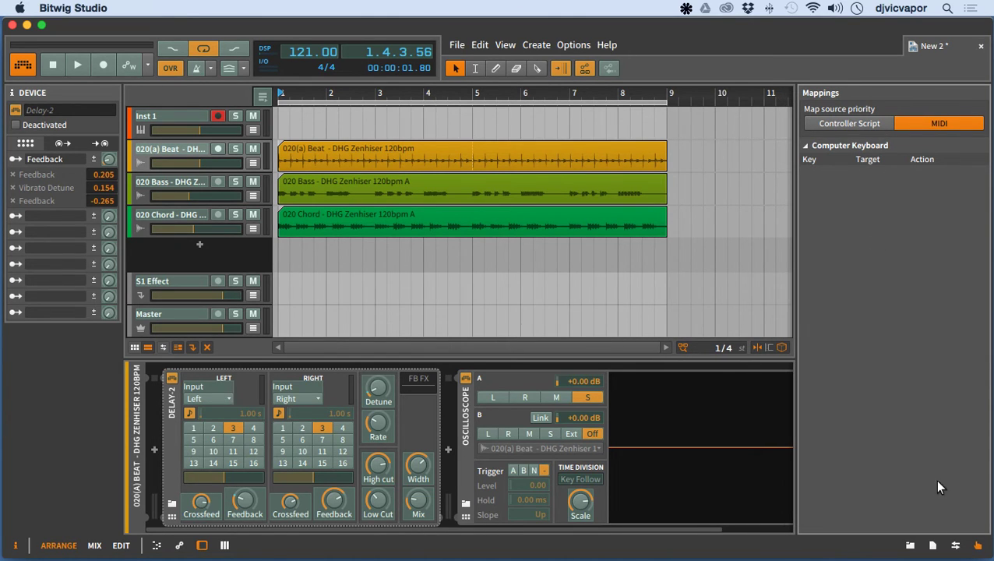
pyautogui.click(978, 545)
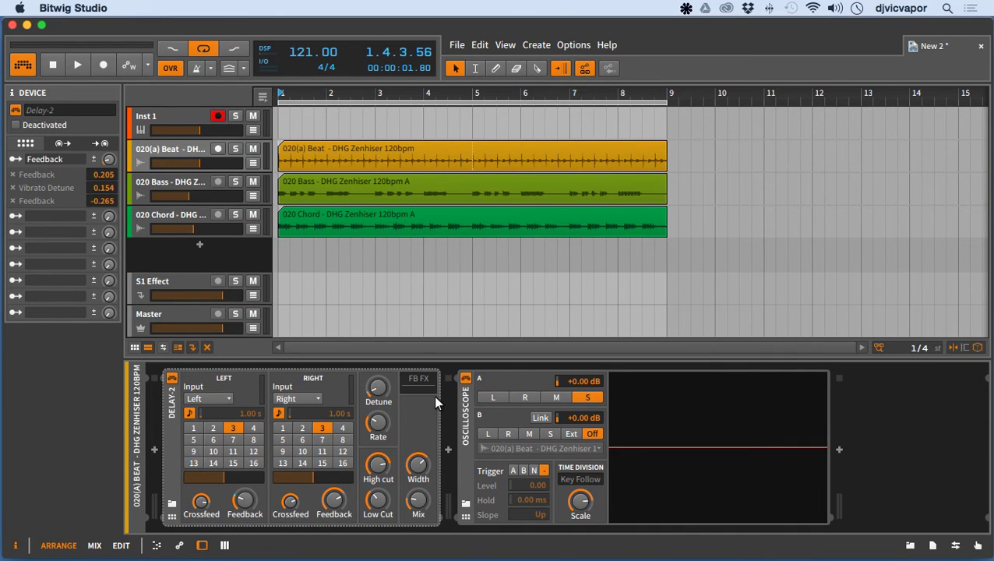
# Bypass the Delay-2 device, then delete it from the 020(a) Beat chain
pyautogui.click(461, 411)
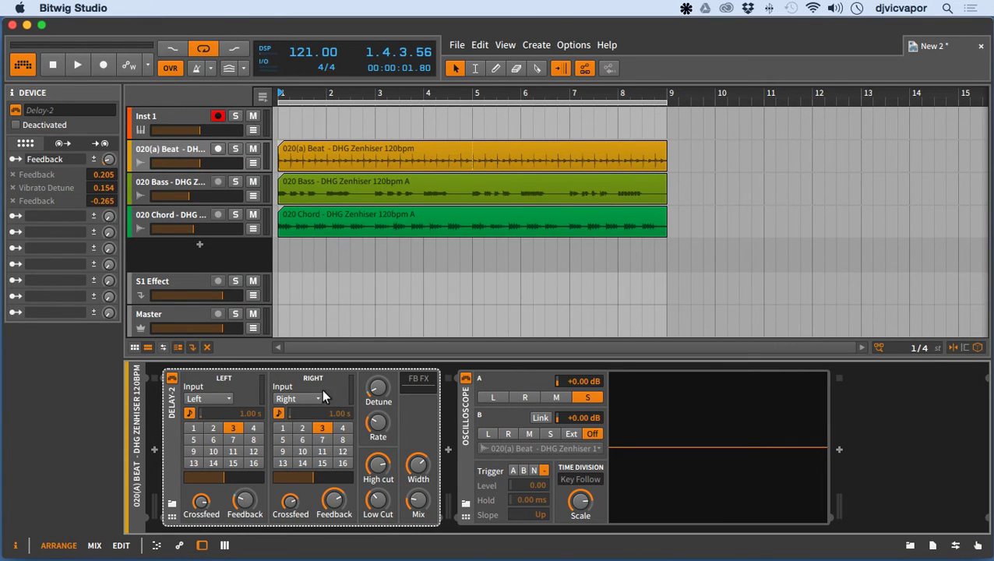
pyautogui.click(172, 378)
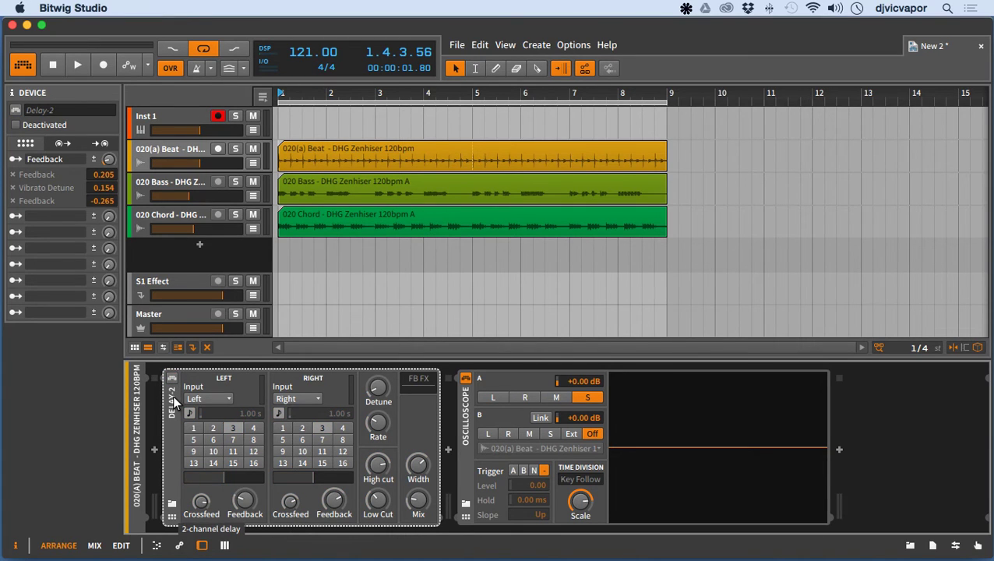
pyautogui.press('Delete')
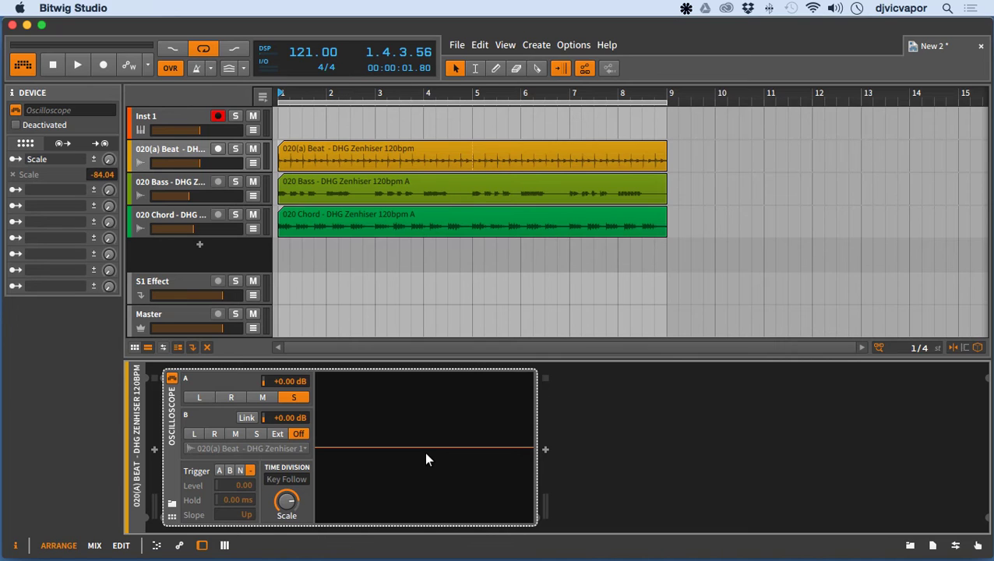
# Start playback and set scope input A to the left channel, with B linked showing the side signal
pyautogui.click(72, 65)
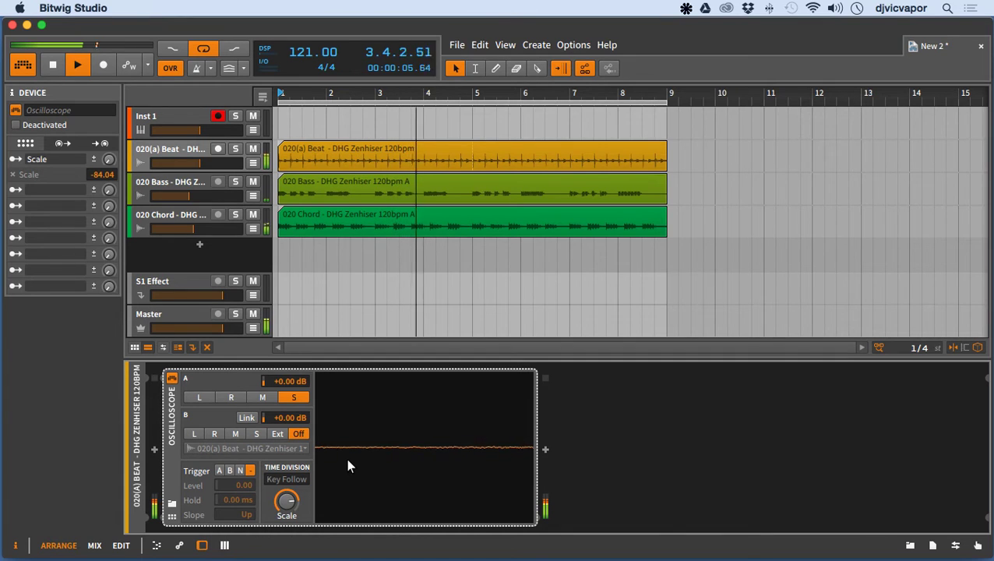
pyautogui.click(224, 397)
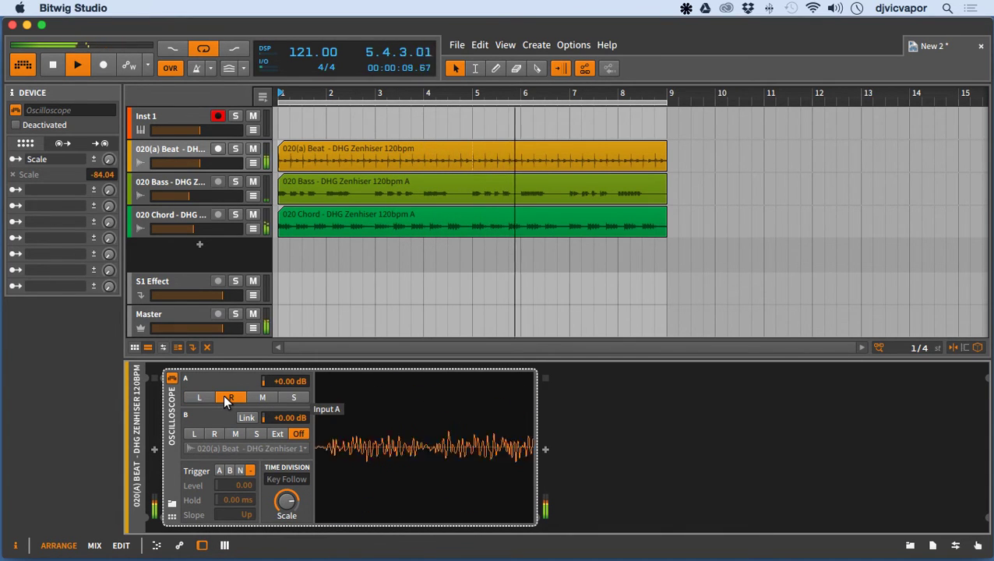
pyautogui.click(284, 397)
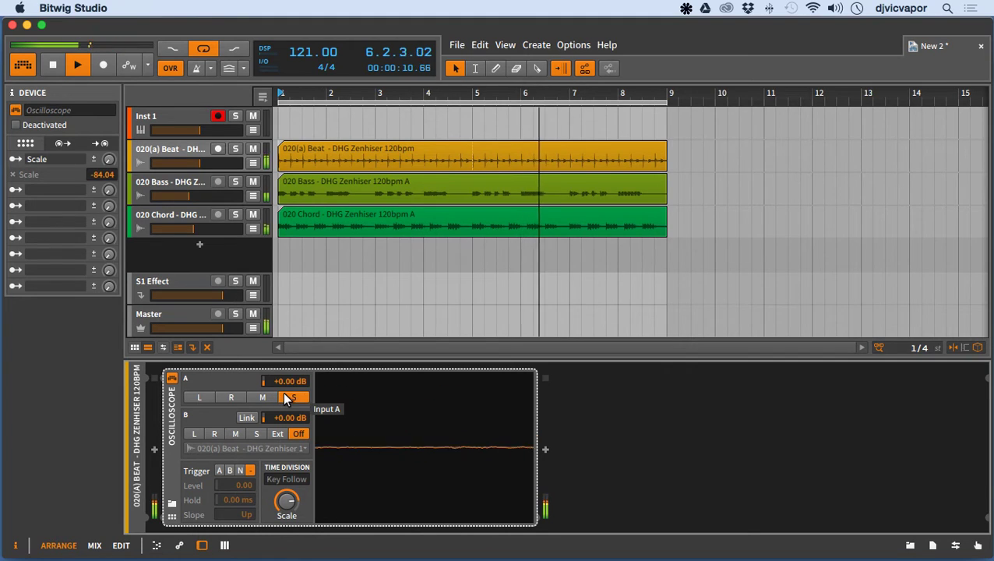
pyautogui.click(208, 398)
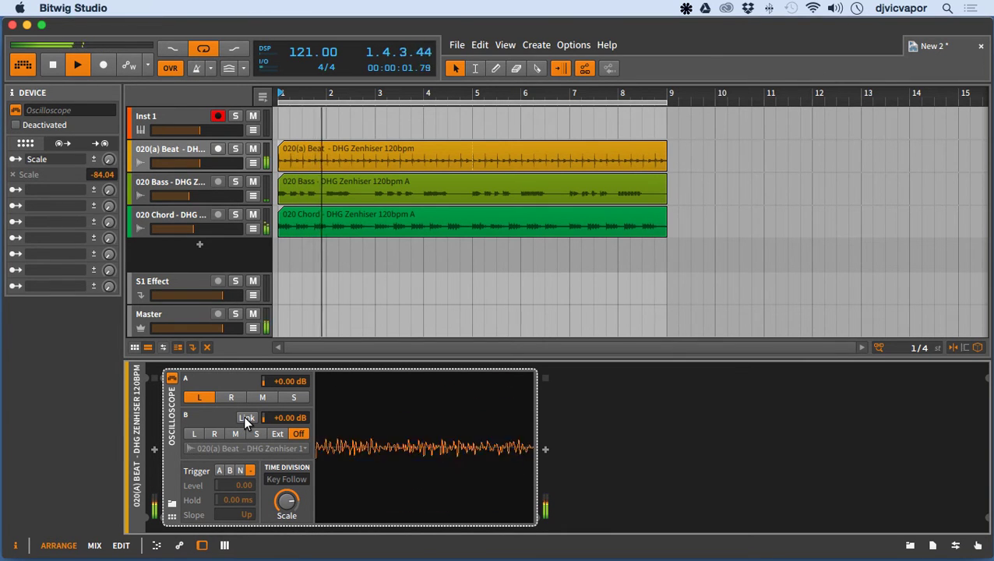
pyautogui.click(246, 417)
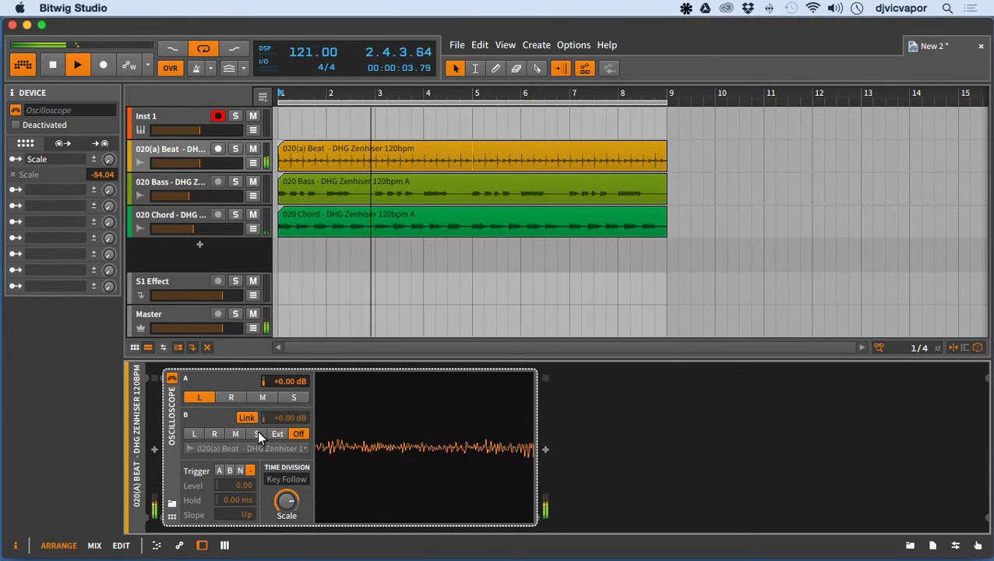
pyautogui.click(258, 433)
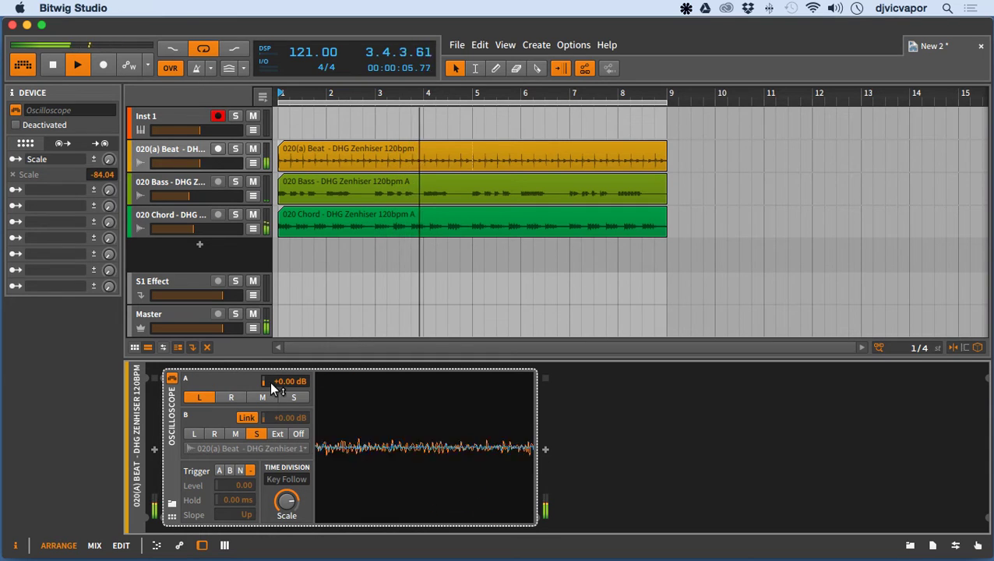
# Set input A gain to -6.24 dB, unlink B, trigger on A and raise Hold to 120 ms
pyautogui.moveTo(272, 386); pyautogui.dragTo(272, 351)
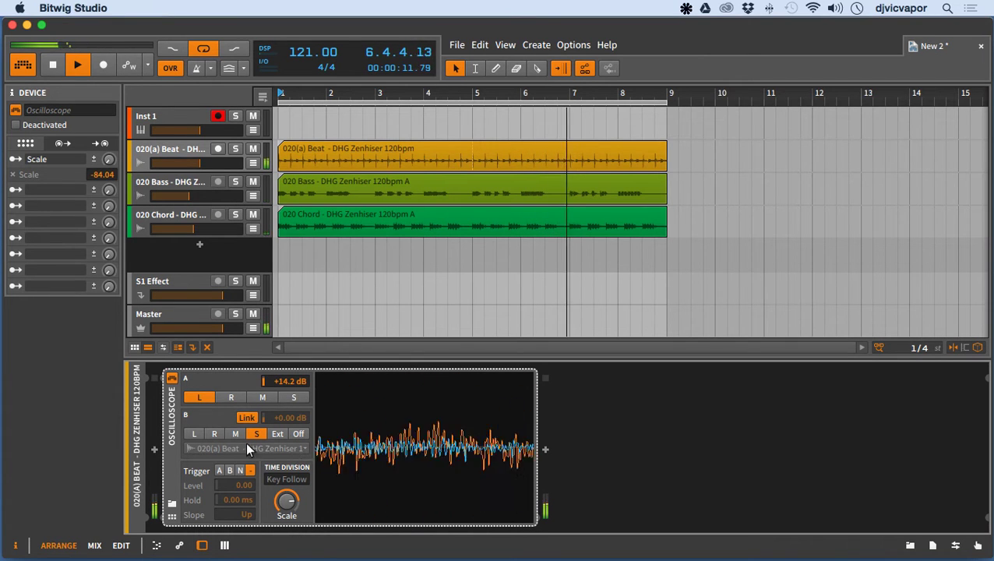
pyautogui.moveTo(280, 381); pyautogui.dragTo(279, 437)
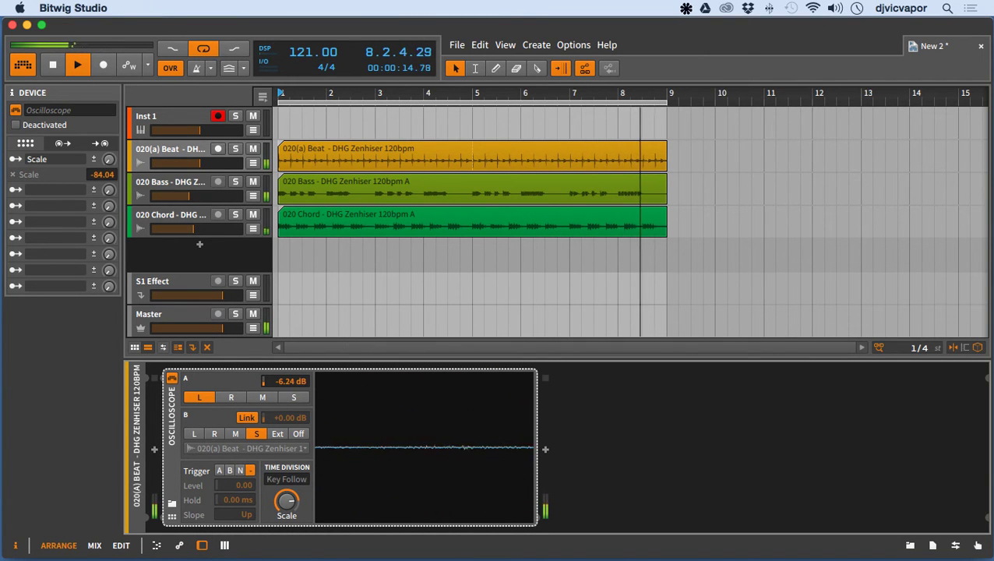
pyautogui.click(247, 418)
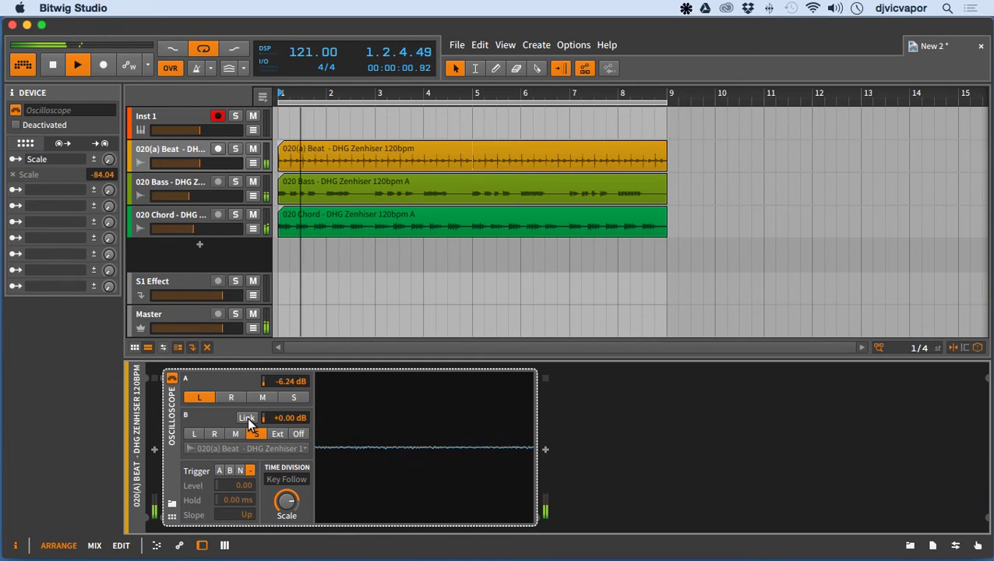
pyautogui.click(219, 471)
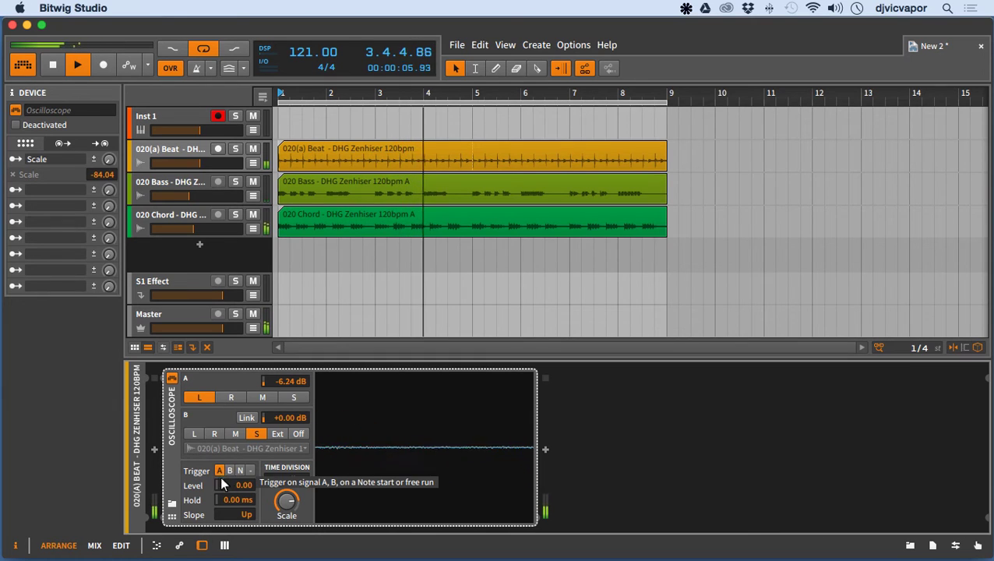
pyautogui.moveTo(223, 498)
pyautogui.mouseDown()
pyautogui.moveTo(223, 459)
pyautogui.moveTo(223, 517)
pyautogui.mouseUp()
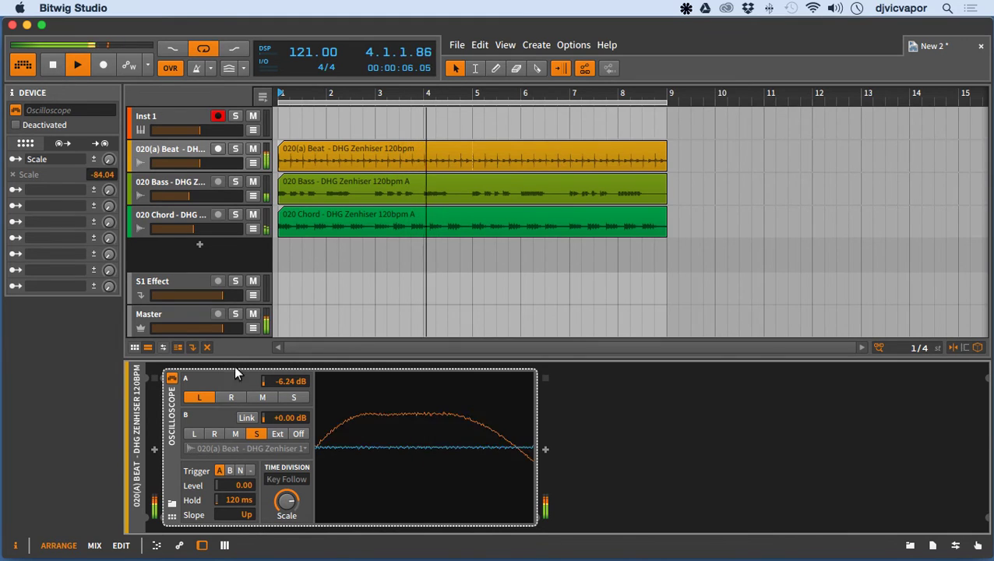
# Check the Oscilloscope's input B source list without changing it, then stop playback
pyautogui.click(272, 448)
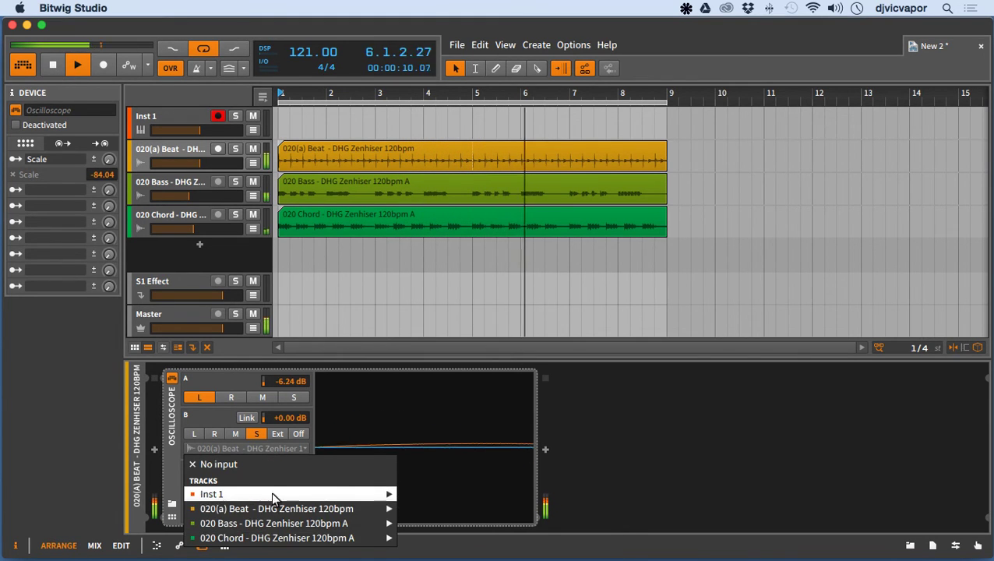
pyautogui.click(270, 448)
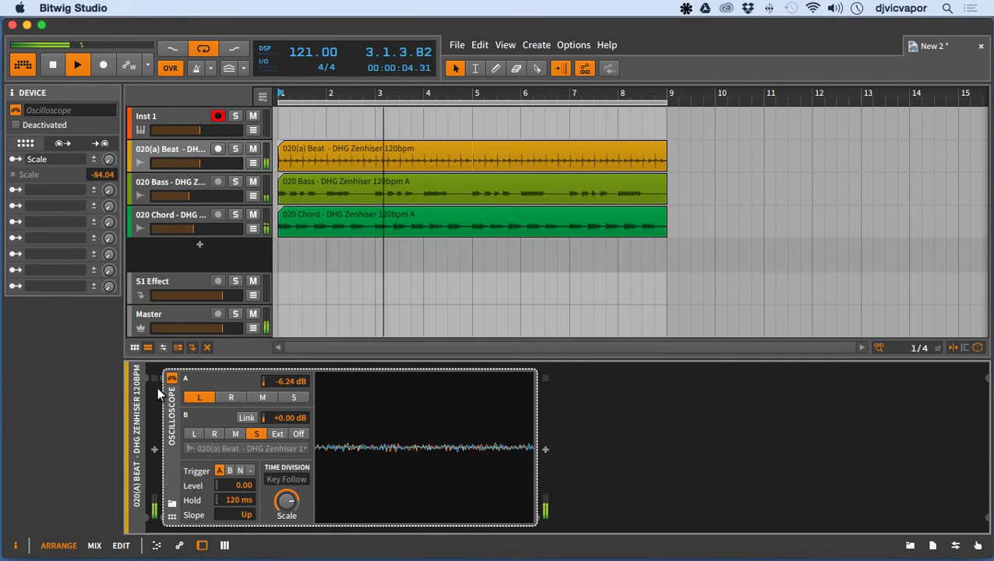
pyautogui.click(46, 67)
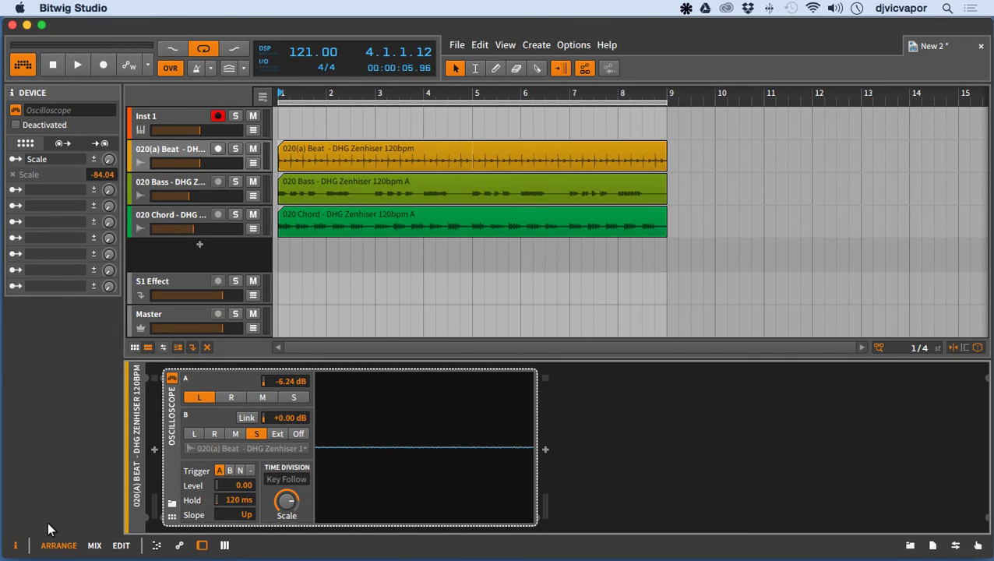
pyautogui.click(15, 544)
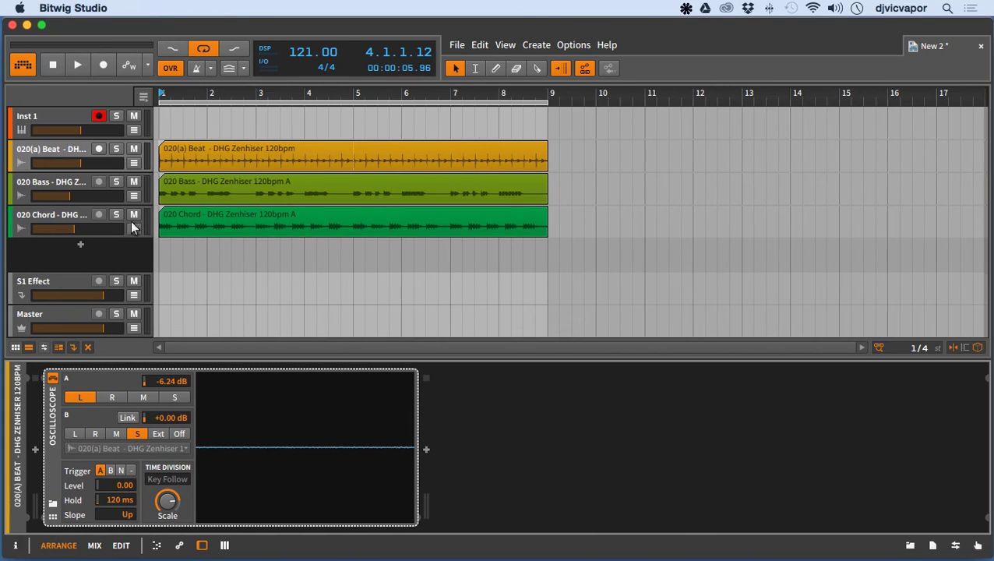
pyautogui.rightClick(54, 147)
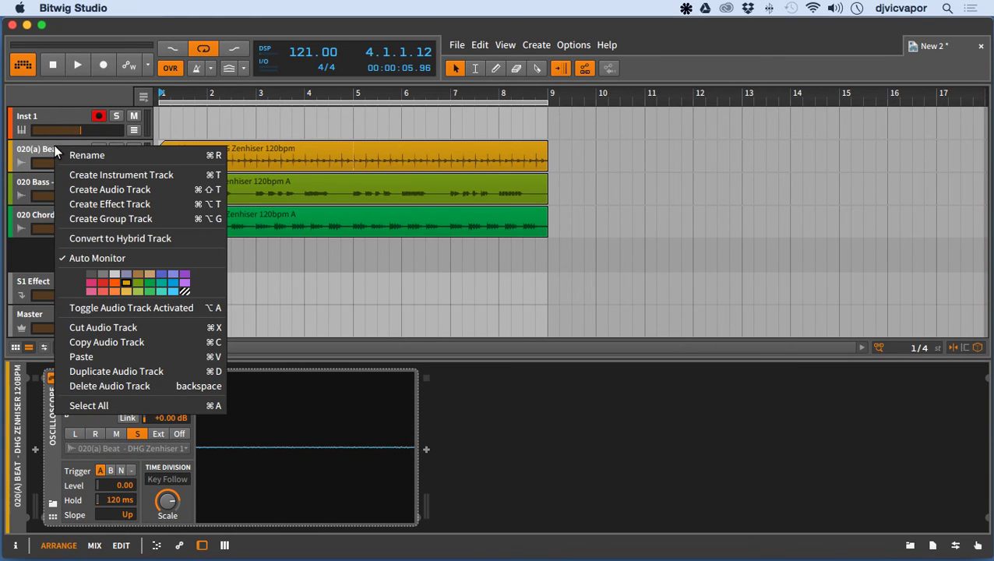
pyautogui.click(70, 219)
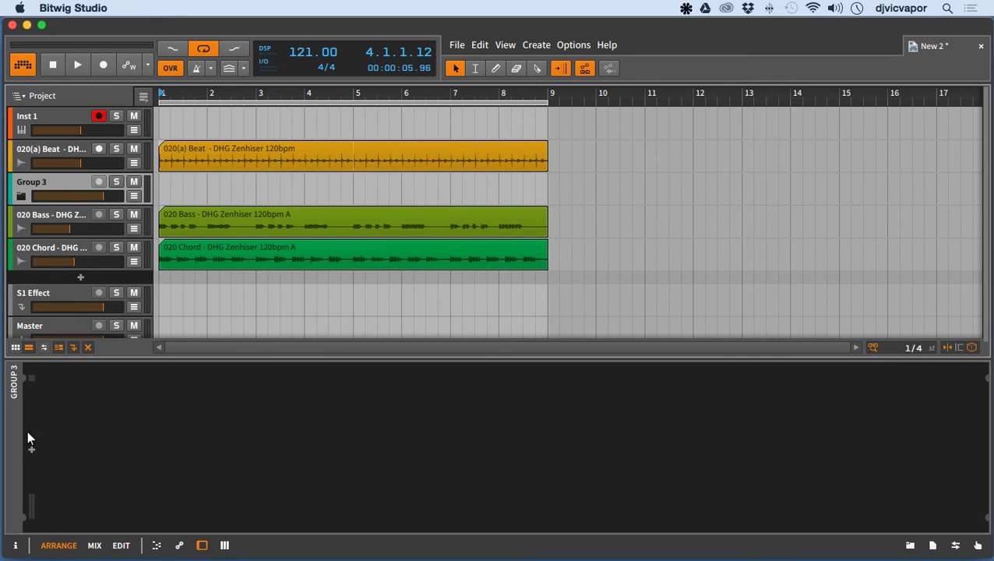
# Add Bitwig's own Compressor device to the Group 3 chain, filtering the browser by Bitwig
pyautogui.click(31, 451)
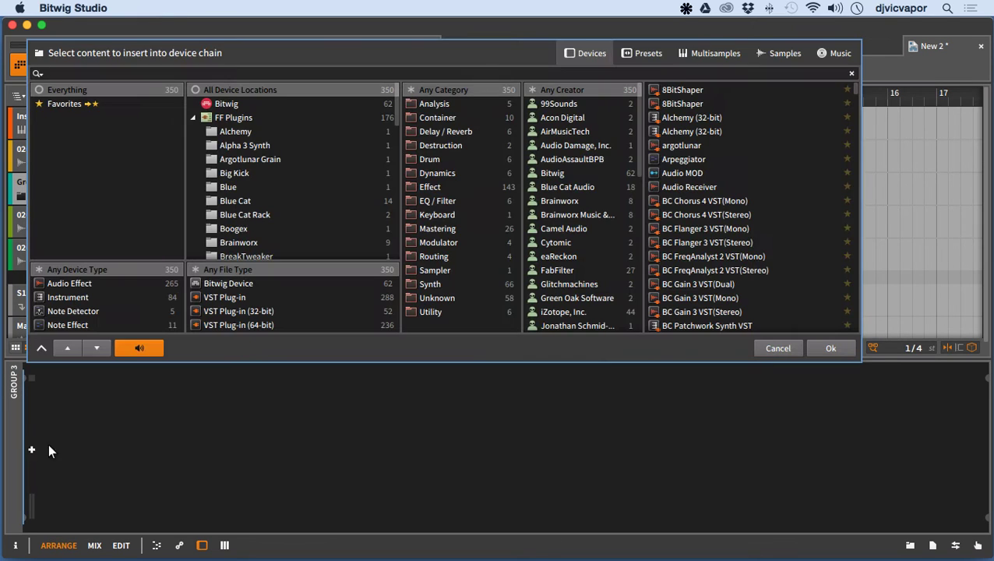
pyautogui.click(225, 104)
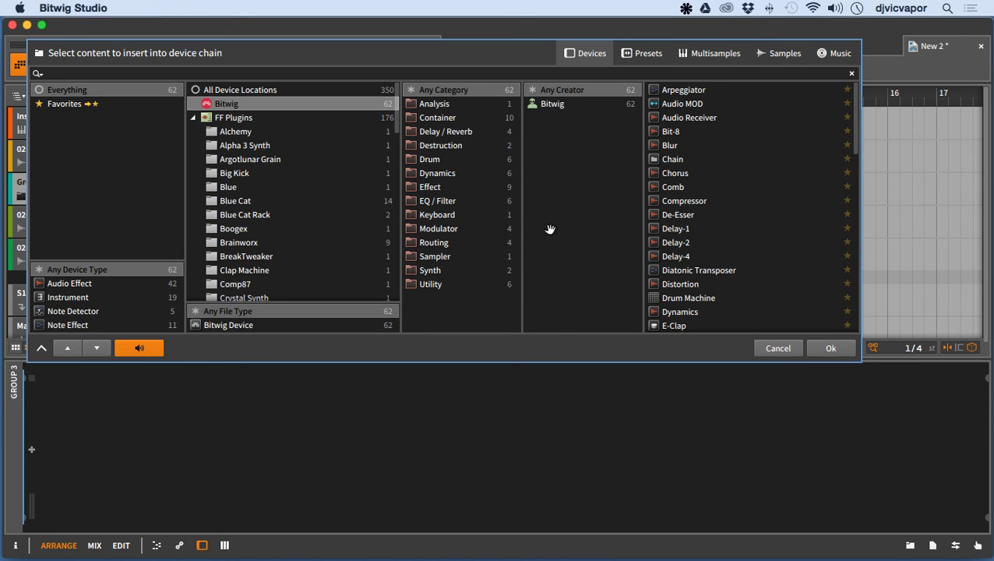
pyautogui.click(648, 200)
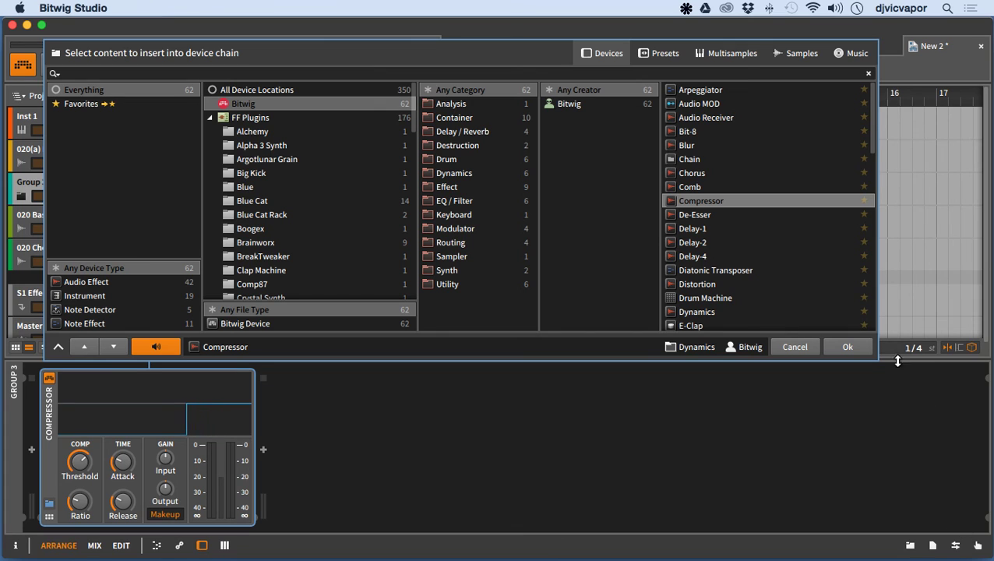
pyautogui.click(841, 346)
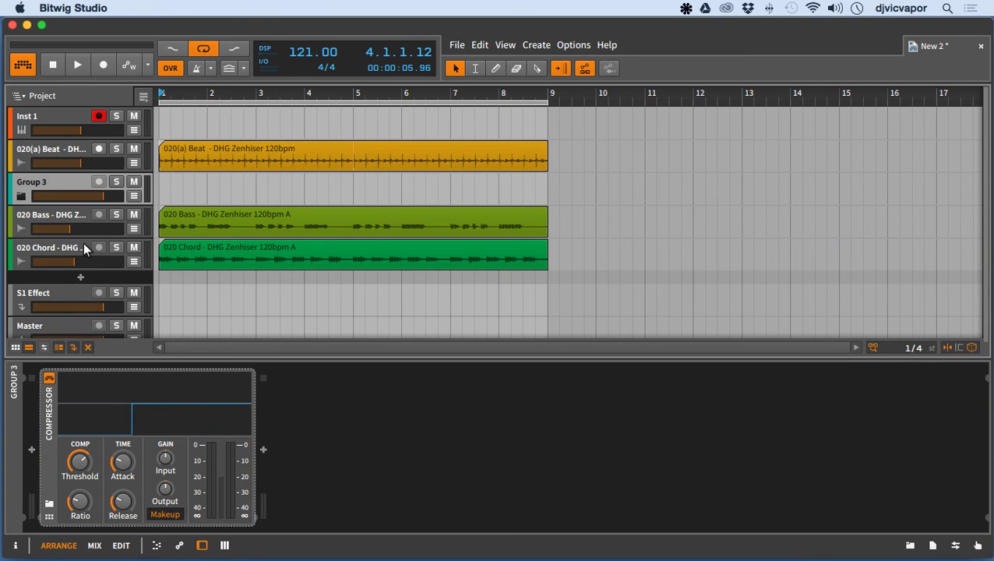
# Delete the Group 3 group track, leaving Beat, Bass and Chord, and bring up the File menu
pyautogui.rightClick(57, 180)
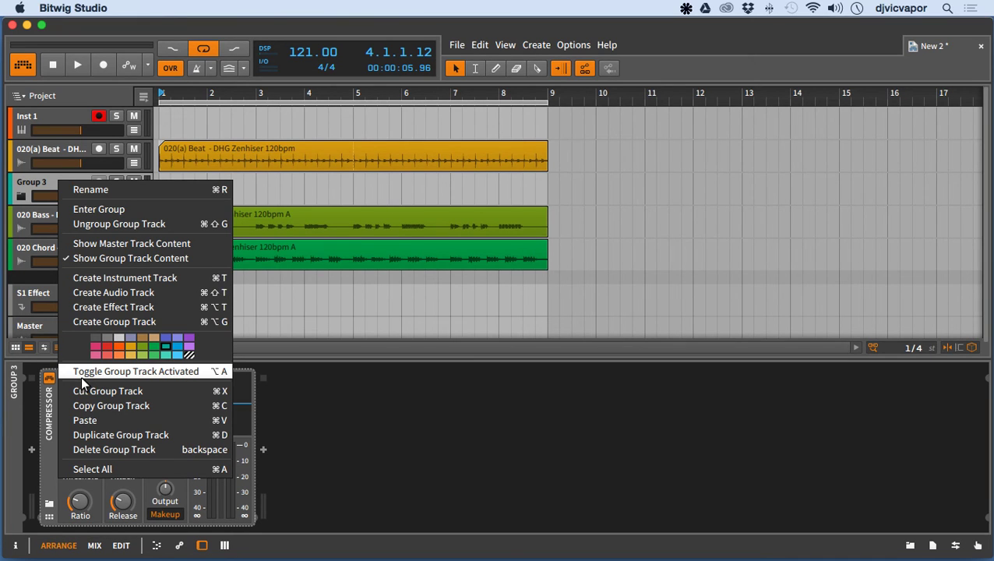
pyautogui.click(84, 451)
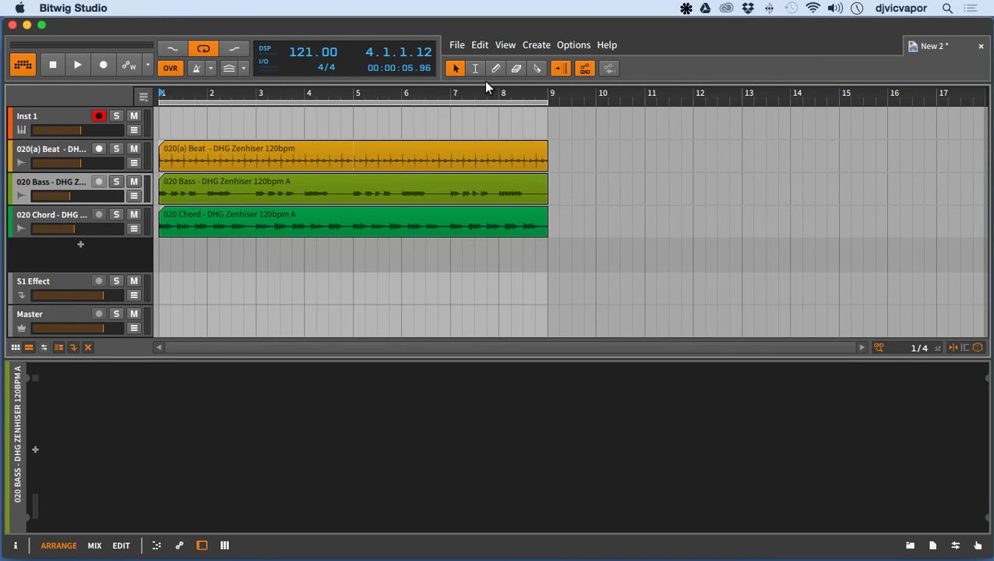
pyautogui.click(457, 46)
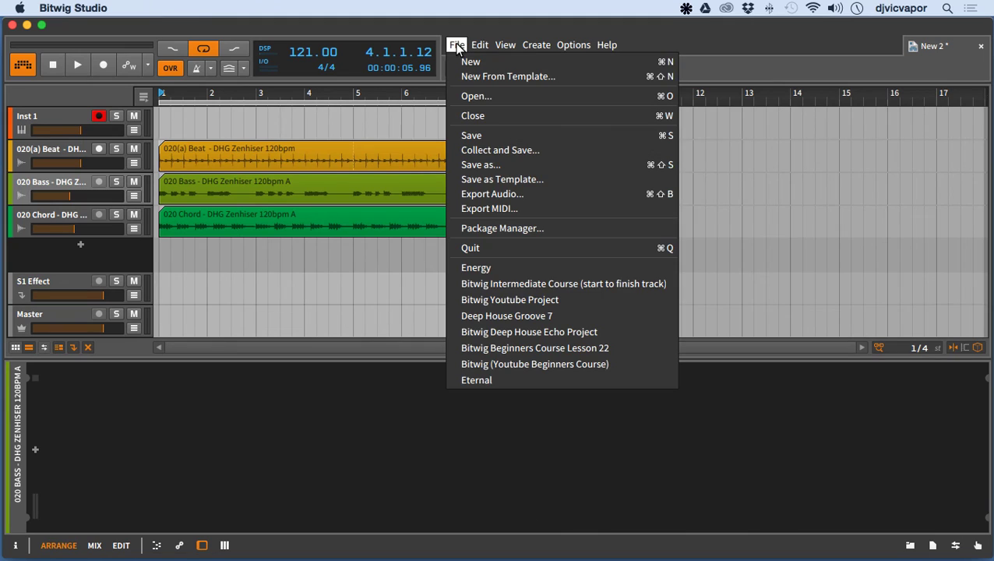
# Browse the Package Manager's installable and updatable packs, expand Essentials Collection, then hide it
pyautogui.click(463, 230)
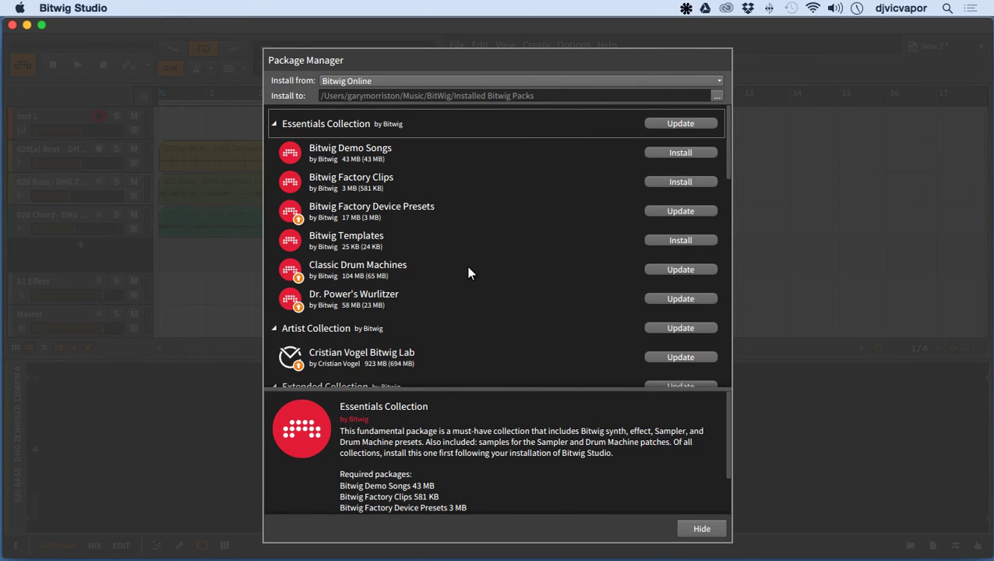
pyautogui.scroll(-1, 468, 272)
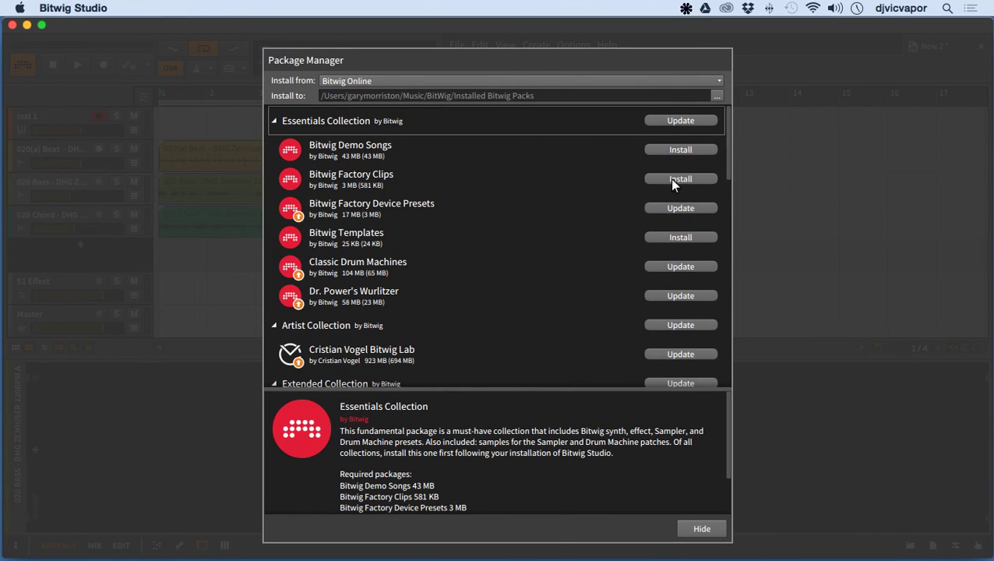
pyautogui.scroll(-2, 638, 232)
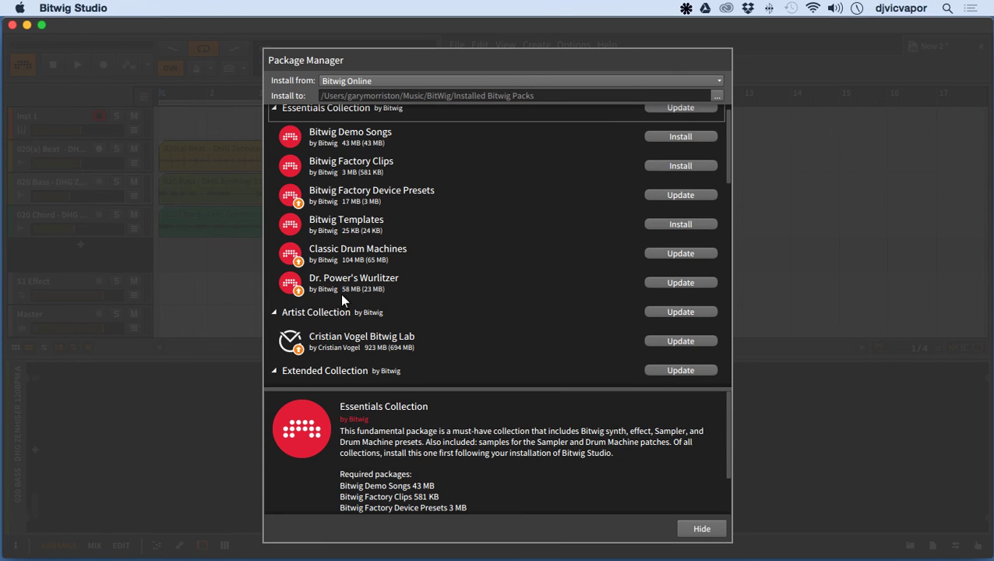
pyautogui.scroll(-3, 479, 252)
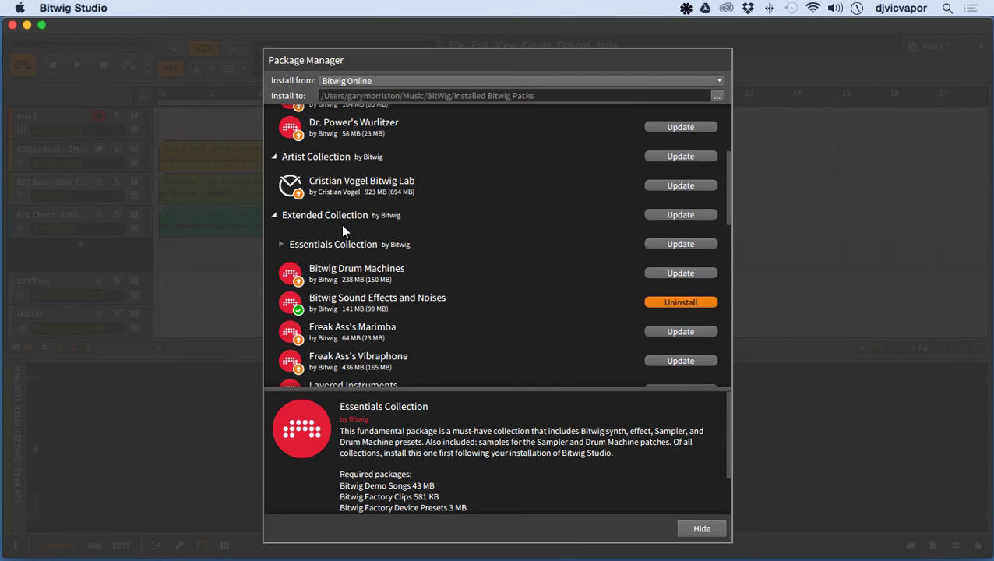
pyautogui.scroll(-1, 495, 251)
pyautogui.scroll(-10, 495, 250)
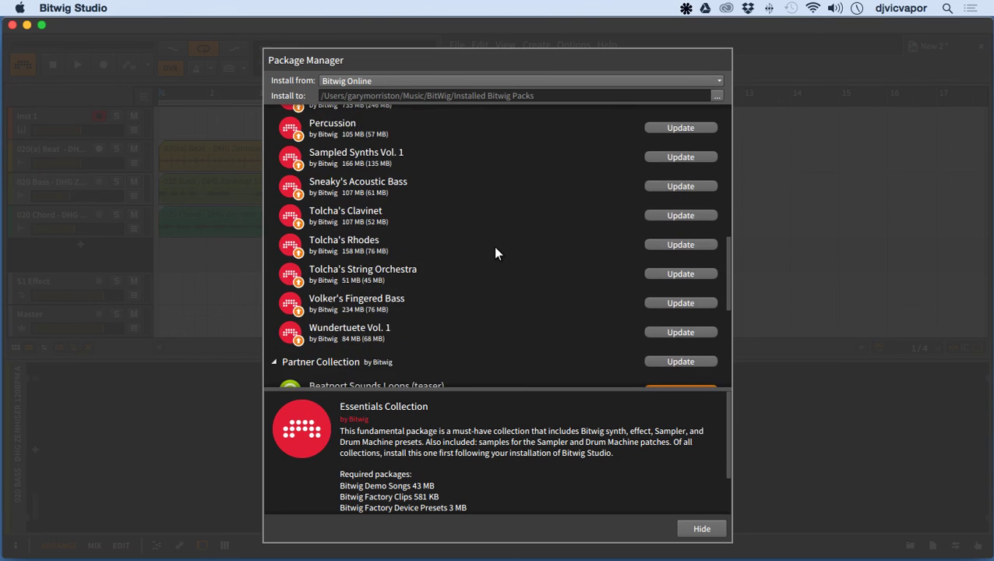
pyautogui.scroll(-3, 477, 331)
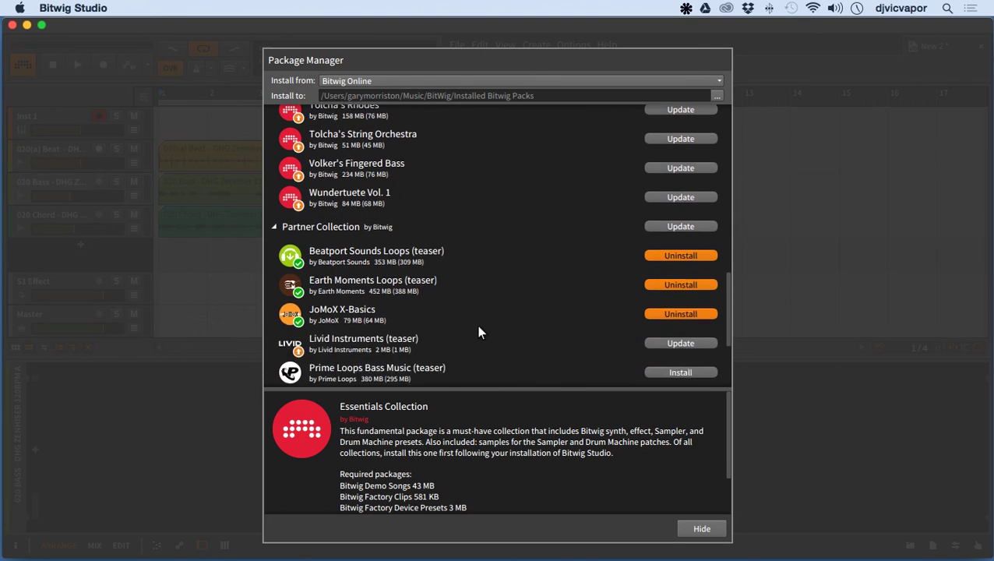
pyautogui.scroll(-3, 495, 315)
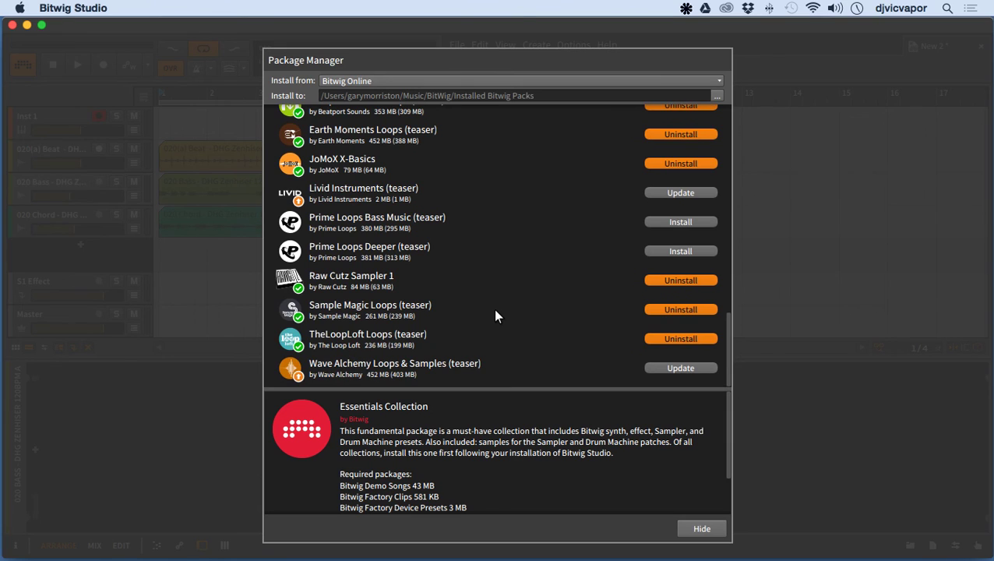
pyautogui.scroll(4, 495, 316)
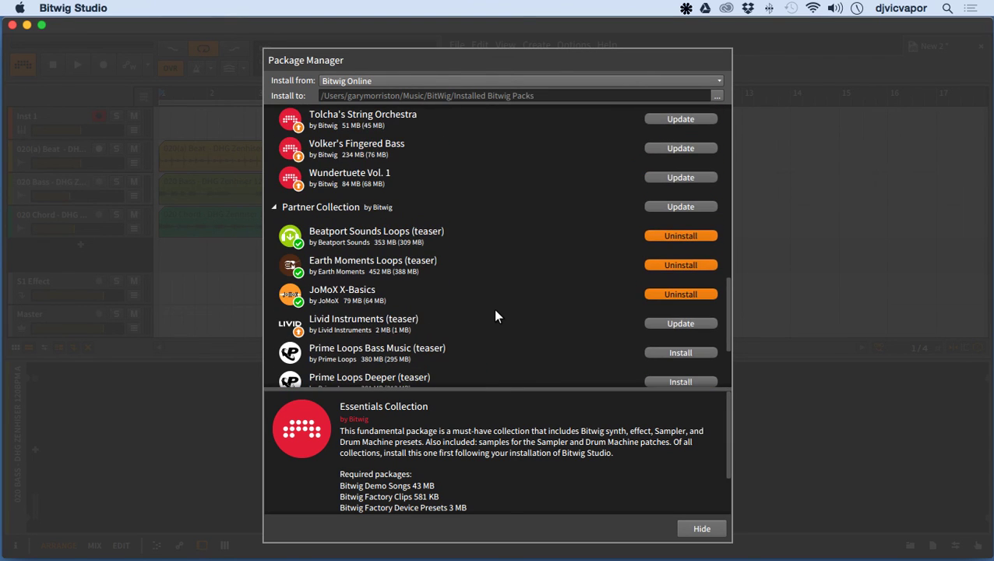
pyautogui.scroll(12, 495, 316)
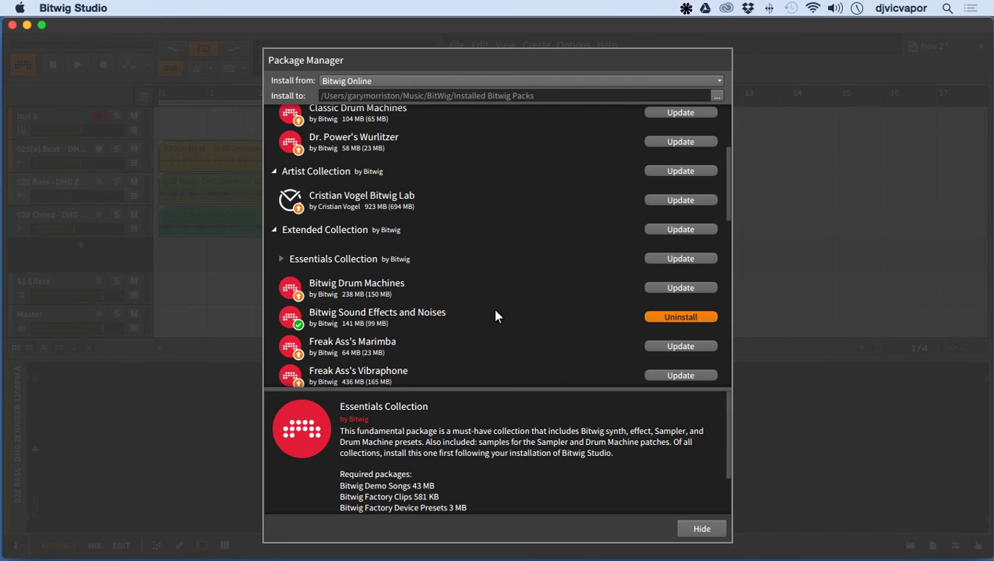
pyautogui.press('Right')
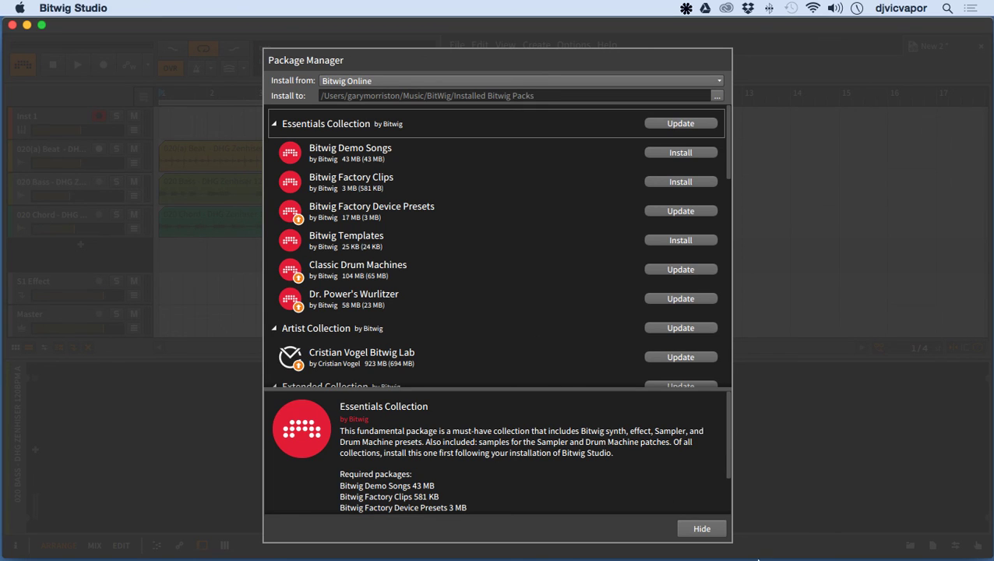
pyautogui.click(701, 530)
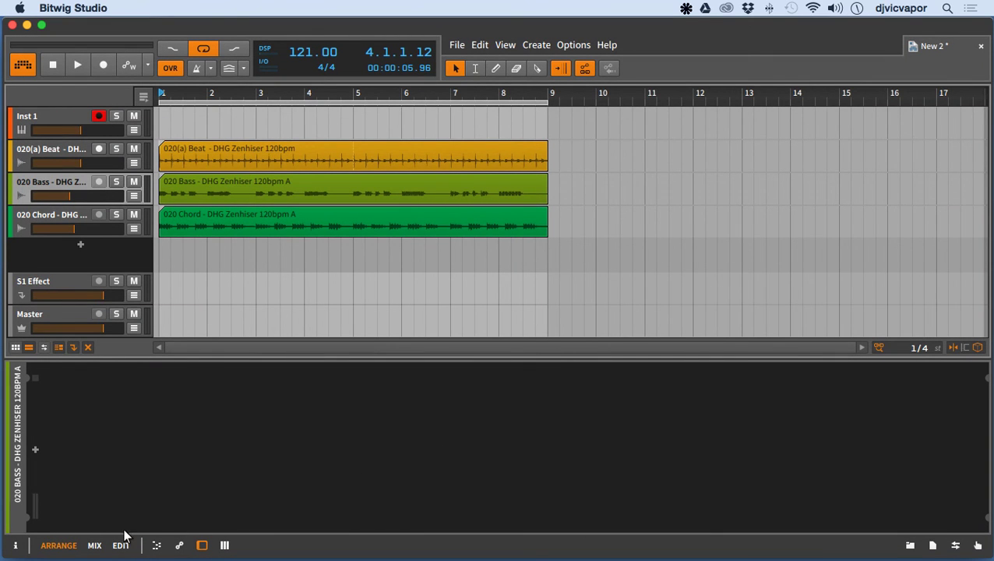
# Show the Mix view without the detail panel, toggling clip rows between big and compact, ending big
pyautogui.click(94, 547)
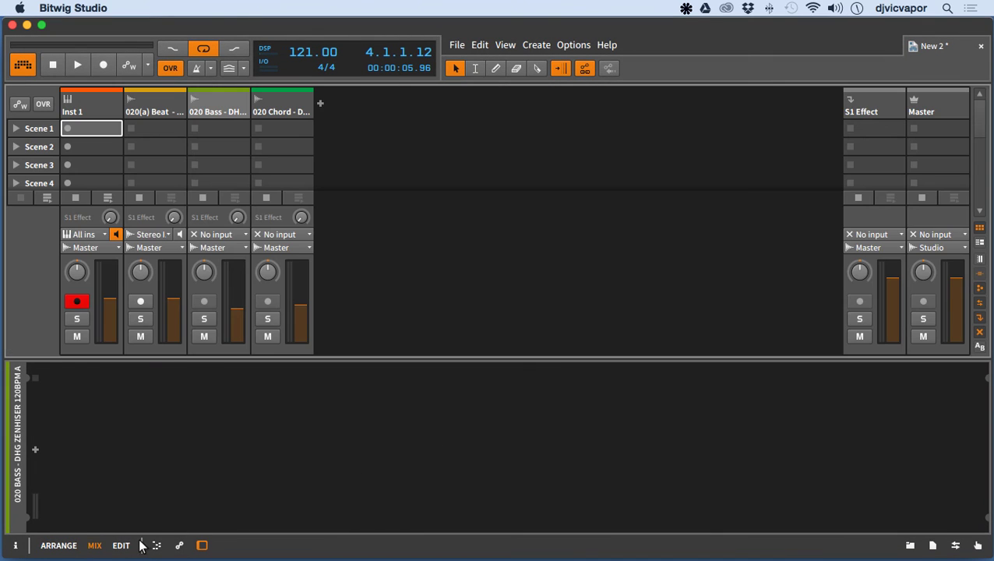
pyautogui.click(202, 545)
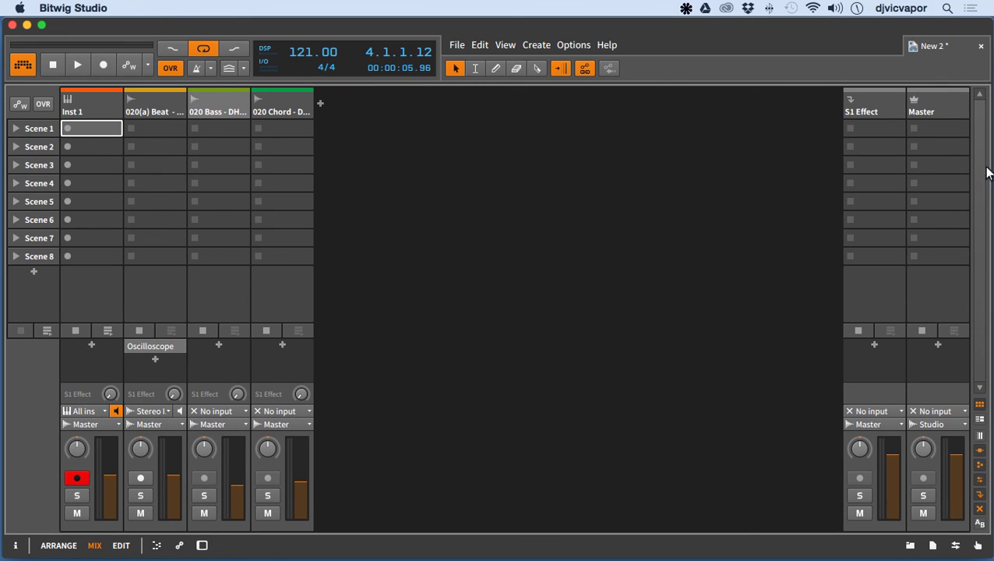
pyautogui.click(979, 420)
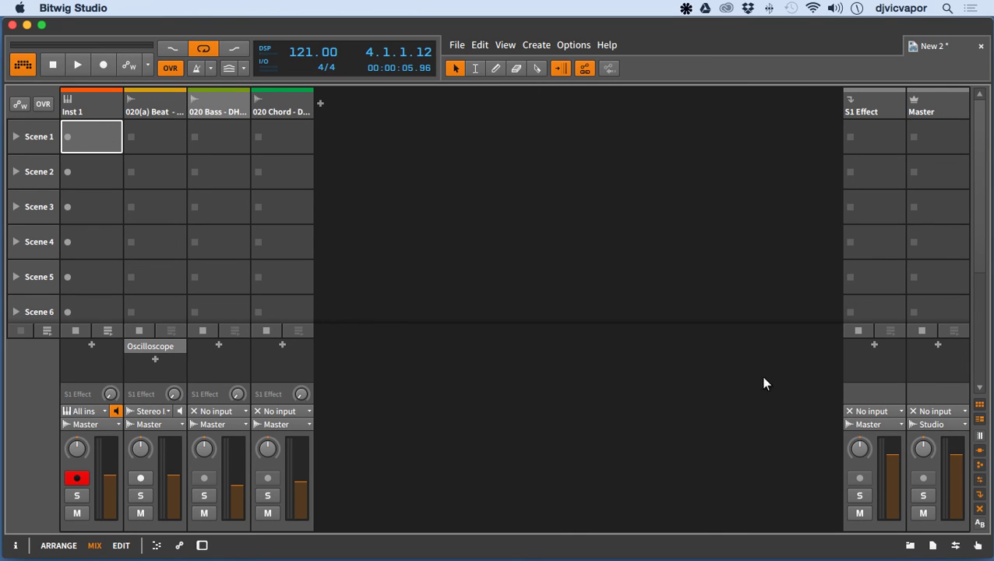
pyautogui.click(979, 421)
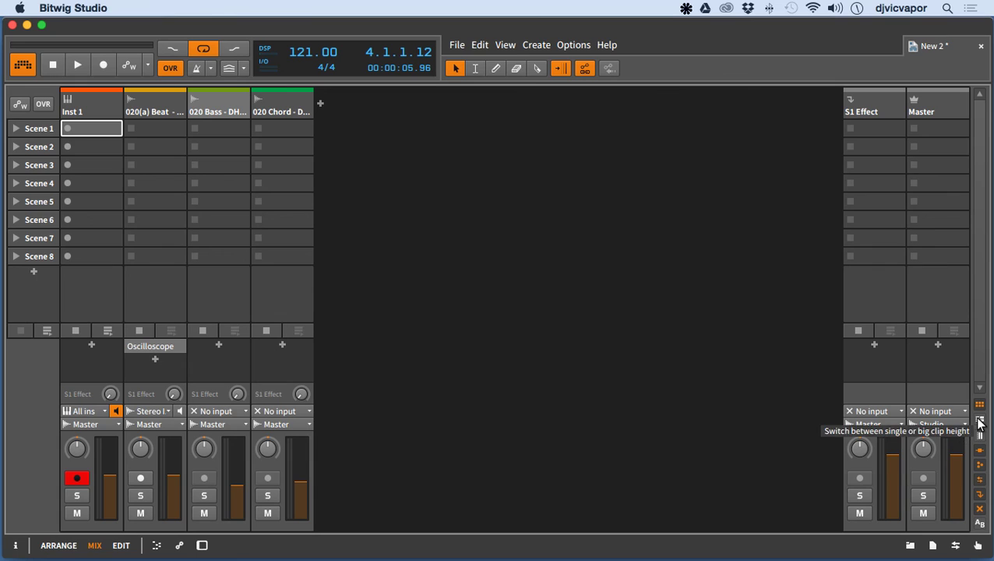
pyautogui.click(980, 421)
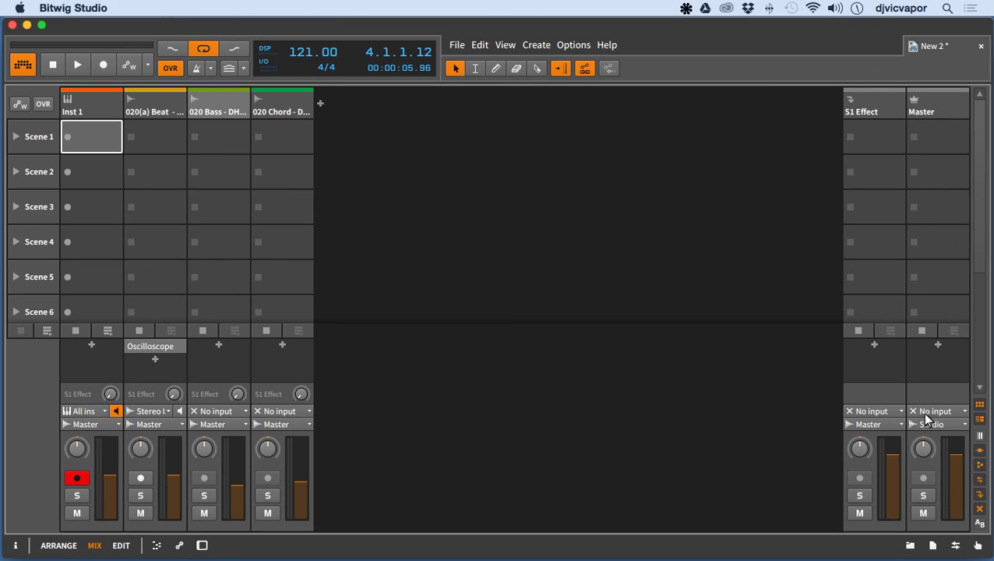
pyautogui.click(980, 420)
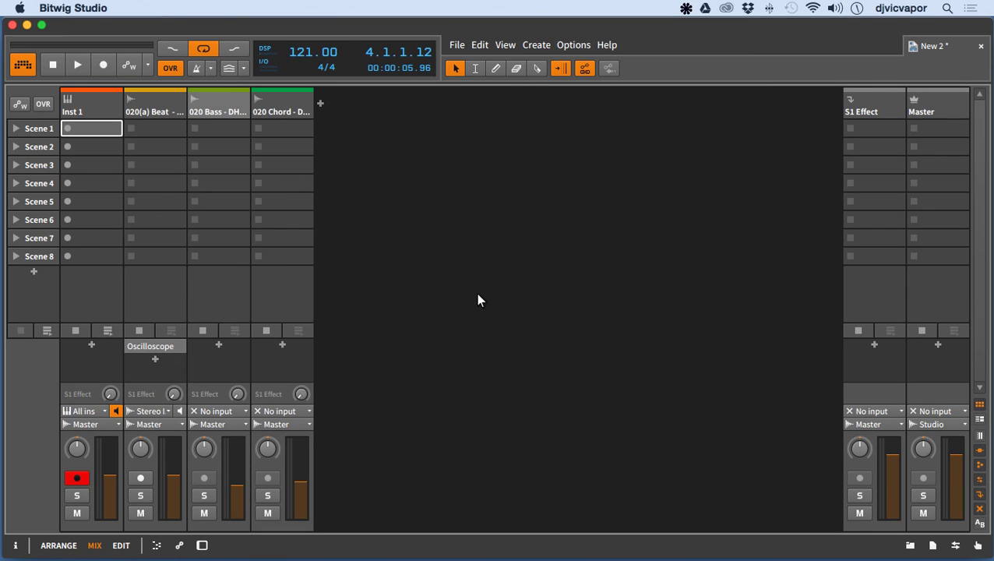